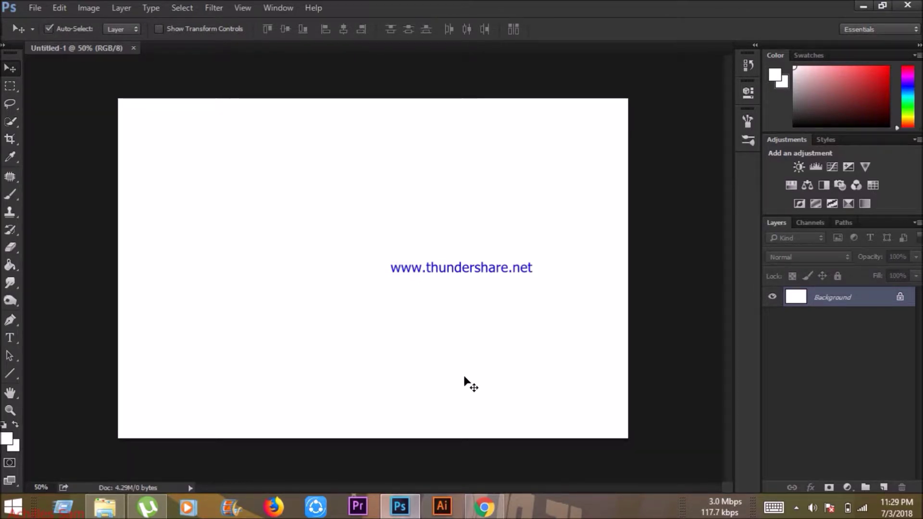
- Open the portrait DSC01891.jpg and bring it into the Untitled-1 document as a new layer
{"action": "key", "text": "ctrl+o"}
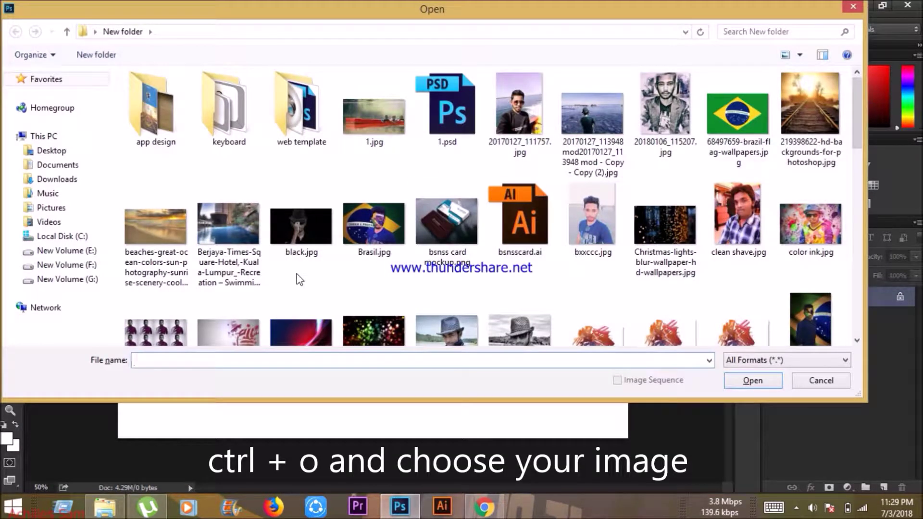
{"action": "left_click", "coordinate": [312, 298]}
{"action": "scroll", "coordinate": [302, 289], "scroll_direction": "down", "scroll_amount": 5}
{"action": "double_click", "coordinate": [249, 183]}
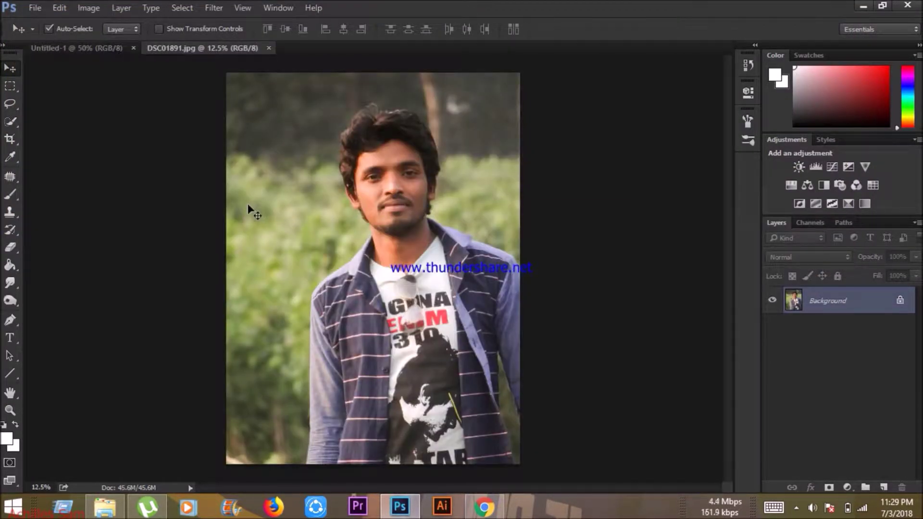
{"action": "left_click_drag", "start_coordinate": [284, 122], "coordinate": [359, 227]}
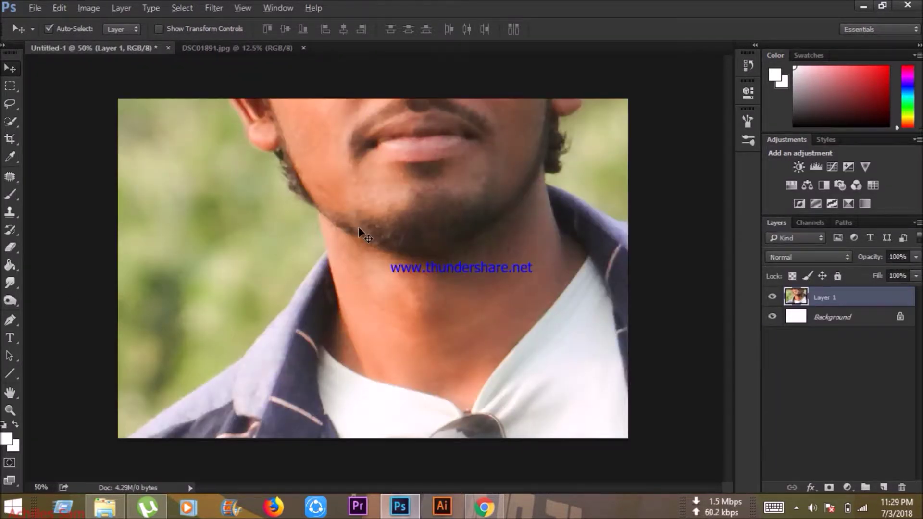
- Scale the portrait layer to about 22.57% width and 23.22% height and place it against the canvas's right edge
{"action": "scroll", "coordinate": [365, 231], "scroll_direction": "down", "scroll_amount": 4}
{"action": "key", "text": "ctrl+t"}
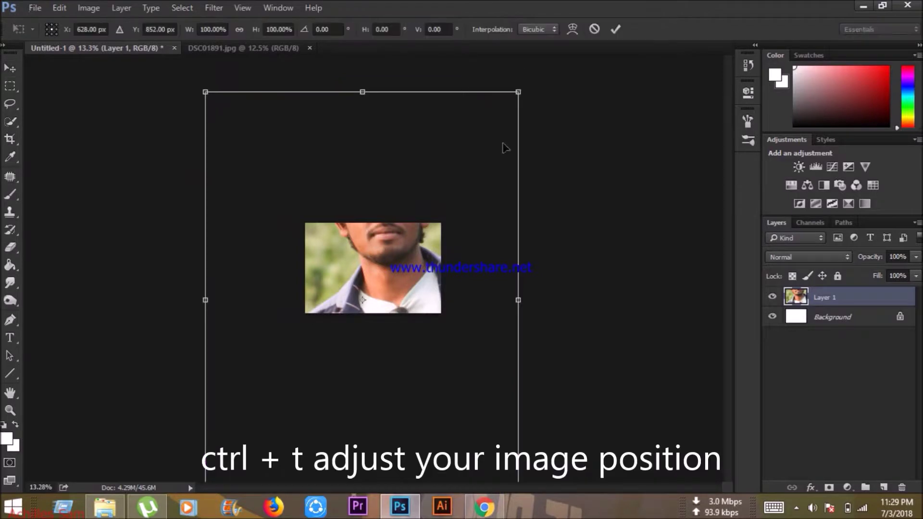
{"action": "left_click_drag", "start_coordinate": [520, 92], "coordinate": [421, 244]}
{"action": "scroll", "coordinate": [420, 244], "scroll_direction": "up", "scroll_amount": 4}
{"action": "scroll", "coordinate": [437, 244], "scroll_direction": "down", "scroll_amount": 2}
{"action": "left_click_drag", "start_coordinate": [444, 180], "coordinate": [443, 178]}
{"action": "left_click_drag", "start_coordinate": [381, 188], "coordinate": [376, 183]}
{"action": "left_click_drag", "start_coordinate": [449, 271], "coordinate": [442, 272]}
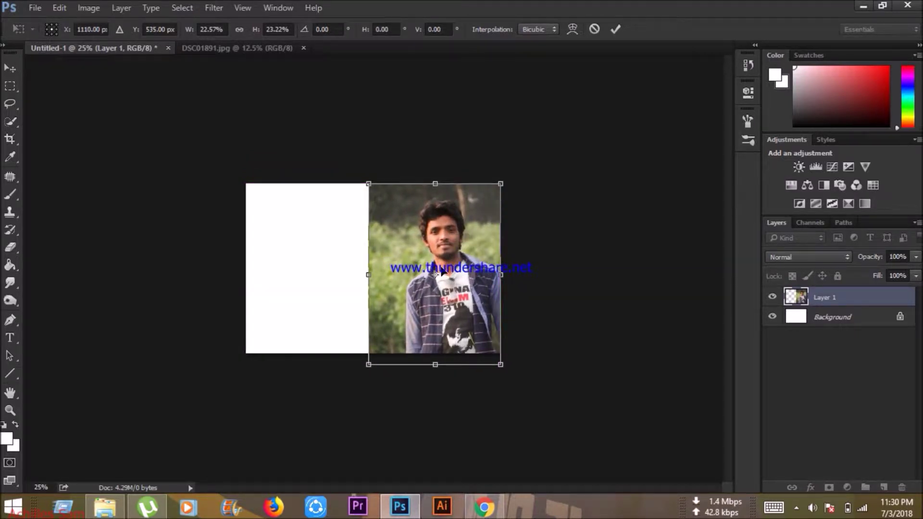
{"action": "key", "text": "Return"}
- Select the man's head and body in the portrait with the Quick Selection tool
{"action": "scroll", "coordinate": [459, 247], "scroll_direction": "up", "scroll_amount": 4}
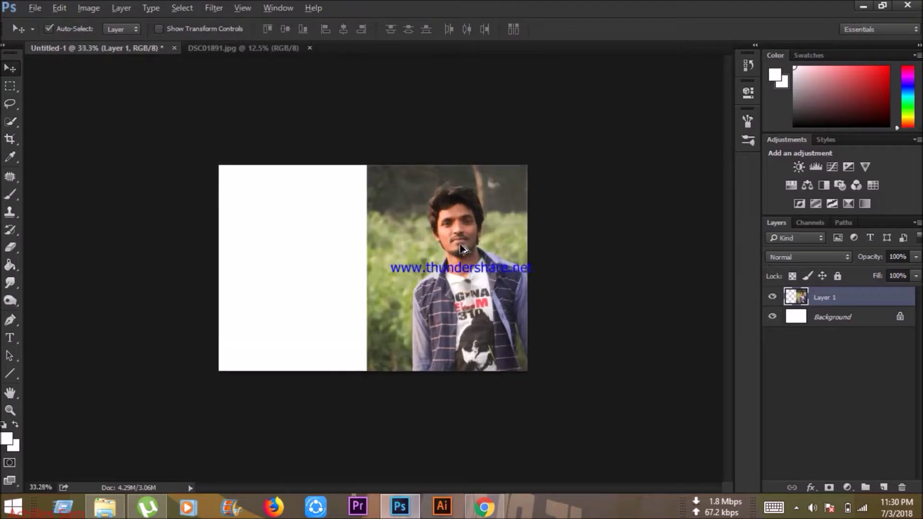
{"action": "scroll", "coordinate": [598, 275], "scroll_direction": "up", "scroll_amount": 3}
{"action": "scroll", "coordinate": [607, 276], "scroll_direction": "down", "scroll_amount": 1}
{"action": "key", "text": "alt"}
{"action": "left_click", "coordinate": [10, 118]}
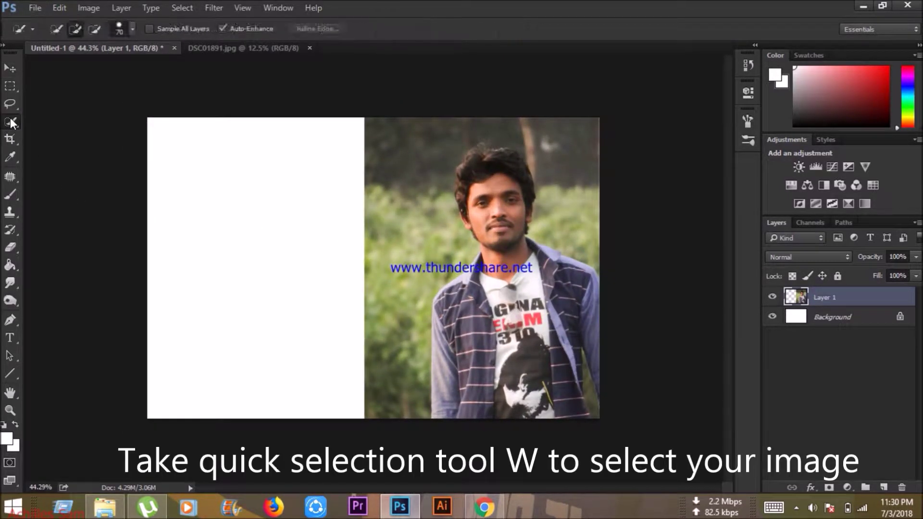
{"action": "mouse_move", "coordinate": [485, 166]}
{"action": "left_mouse_down"}
{"action": "mouse_move", "coordinate": [497, 259]}
{"action": "mouse_move", "coordinate": [488, 364]}
{"action": "mouse_move", "coordinate": [474, 282]}
{"action": "mouse_move", "coordinate": [446, 362]}
{"action": "mouse_move", "coordinate": [465, 416]}
{"action": "mouse_move", "coordinate": [566, 417]}
{"action": "mouse_move", "coordinate": [576, 403]}
{"action": "mouse_move", "coordinate": [547, 262]}
{"action": "mouse_move", "coordinate": [584, 320]}
{"action": "left_mouse_up"}
{"action": "scroll", "coordinate": [584, 321], "scroll_direction": "up", "scroll_amount": 2}
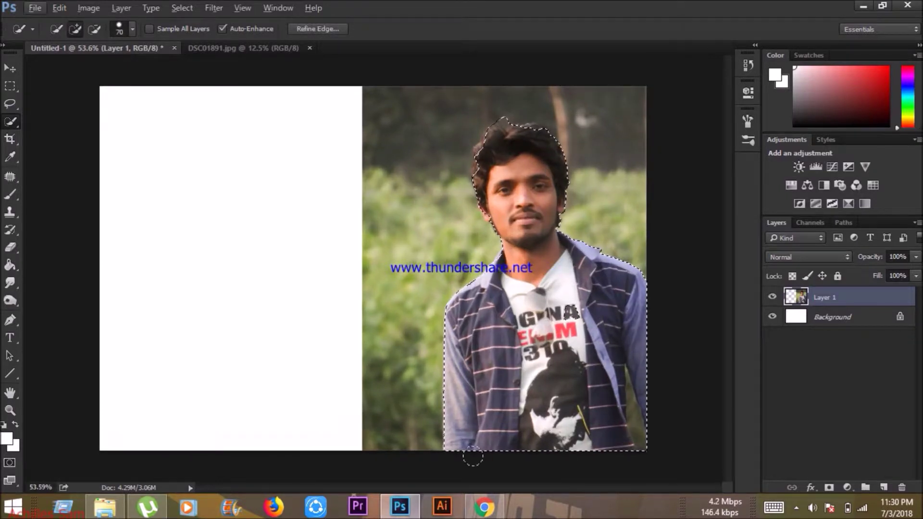
- Reduce the selection brush to 25 and subtract the green gap between the jacket and the arm from the selection
{"action": "key", "text": "bracketleft"}
{"action": "key", "text": "bracketleft"}
{"action": "key", "text": "bracketleft"}
{"action": "key", "text": "bracketleft"}
{"action": "key", "text": "bracketleft"}
{"action": "key", "text": "bracketleft"}
{"action": "key", "text": "bracketleft"}
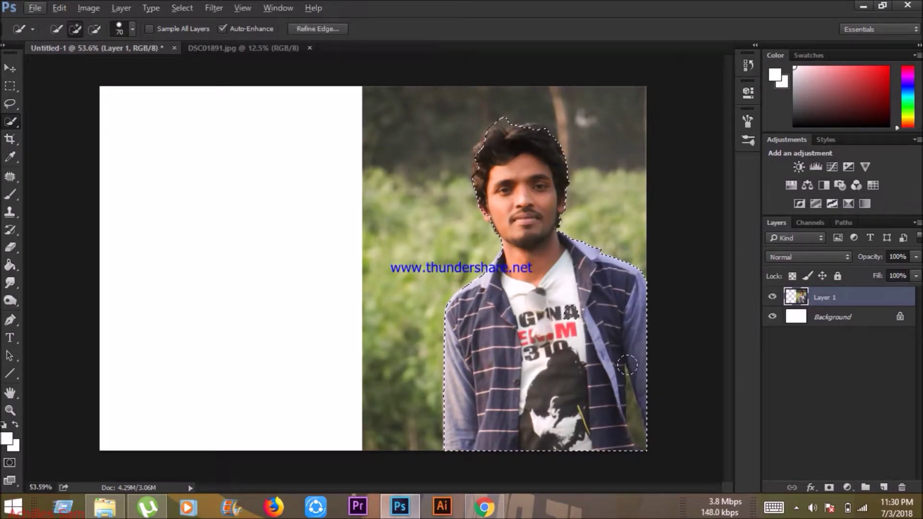
{"action": "mouse_move", "coordinate": [638, 408]}
{"action": "left_mouse_down"}
{"action": "mouse_move", "coordinate": [648, 452]}
{"action": "mouse_move", "coordinate": [635, 387]}
{"action": "left_mouse_up"}
{"action": "scroll", "coordinate": [636, 388], "scroll_direction": "up", "scroll_amount": 6}
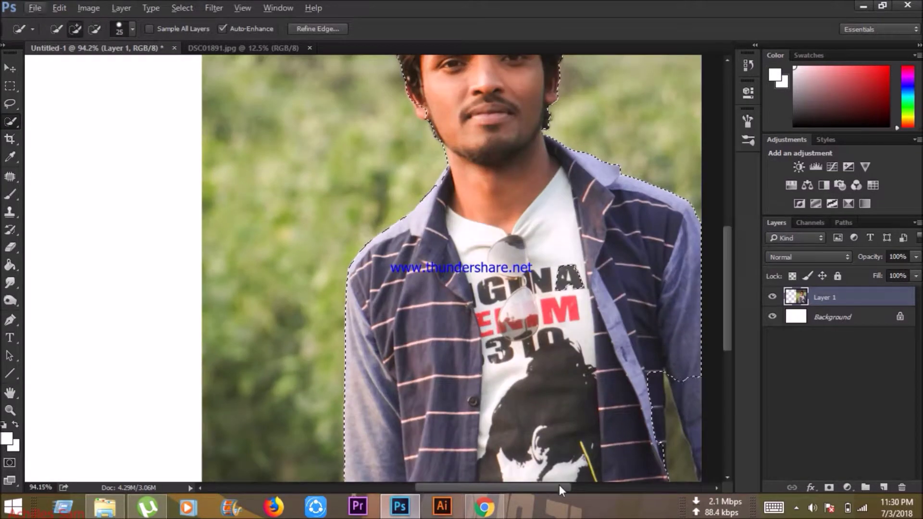
{"action": "left_click_drag", "start_coordinate": [559, 487], "coordinate": [589, 487]}
{"action": "scroll", "coordinate": [586, 414], "scroll_direction": "down", "scroll_amount": 2}
{"action": "mouse_move", "coordinate": [557, 321]}
{"action": "left_mouse_down"}
{"action": "mouse_move", "coordinate": [558, 351]}
{"action": "mouse_move", "coordinate": [546, 327]}
{"action": "mouse_move", "coordinate": [550, 350]}
{"action": "mouse_move", "coordinate": [538, 312]}
{"action": "mouse_move", "coordinate": [521, 315]}
{"action": "mouse_move", "coordinate": [519, 330]}
{"action": "mouse_move", "coordinate": [514, 309]}
{"action": "left_mouse_up"}
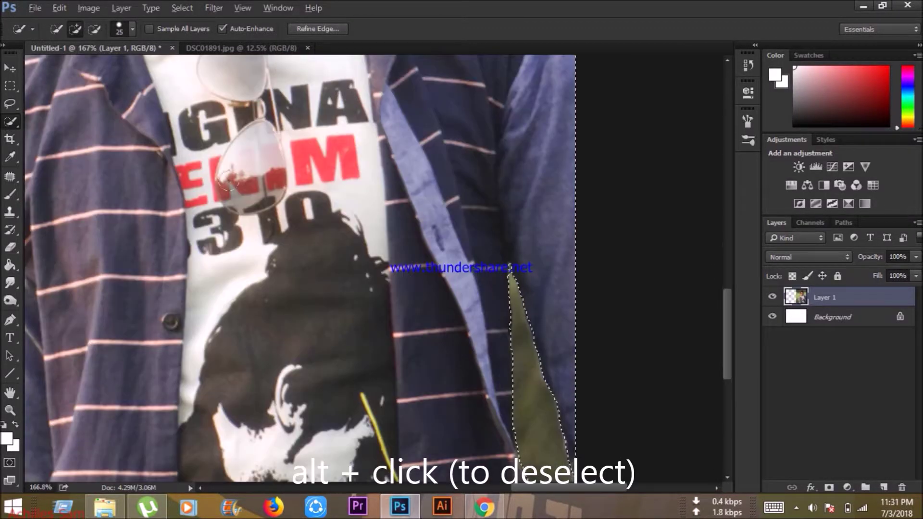
- Extend the selection over the missing hair and ear areas and refine its edge around the hair tuft
{"action": "scroll", "coordinate": [226, 145], "scroll_direction": "down", "scroll_amount": 6}
{"action": "scroll", "coordinate": [151, 137], "scroll_direction": "up", "scroll_amount": 3}
{"action": "scroll", "coordinate": [151, 137], "scroll_direction": "up", "scroll_amount": 5}
{"action": "scroll", "coordinate": [122, 187], "scroll_direction": "up", "scroll_amount": 3}
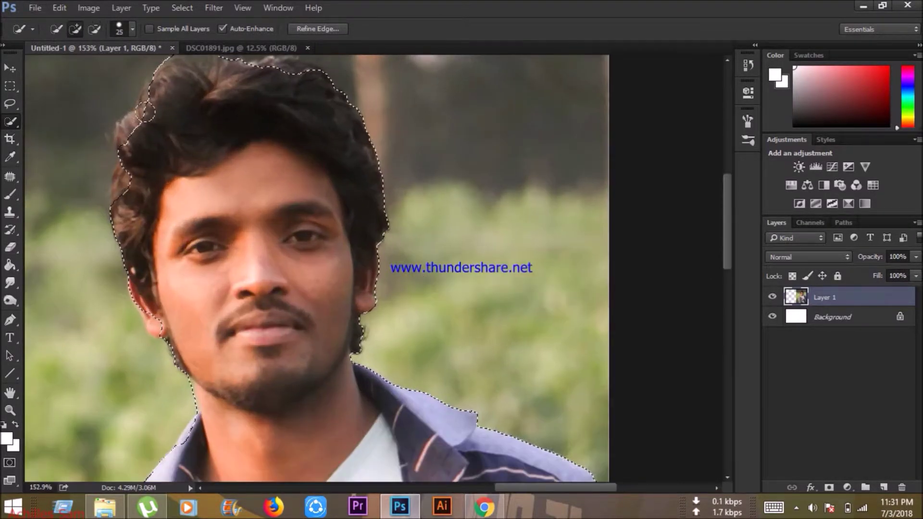
{"action": "left_click", "coordinate": [123, 187]}
{"action": "left_click_drag", "start_coordinate": [154, 306], "coordinate": [156, 325]}
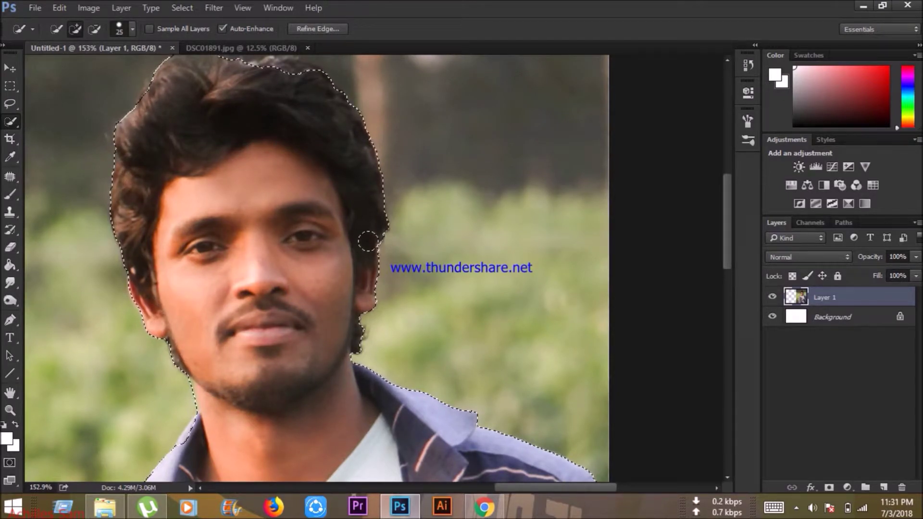
{"action": "scroll", "coordinate": [309, 140], "scroll_direction": "up", "scroll_amount": 3}
{"action": "left_click", "coordinate": [278, 118]}
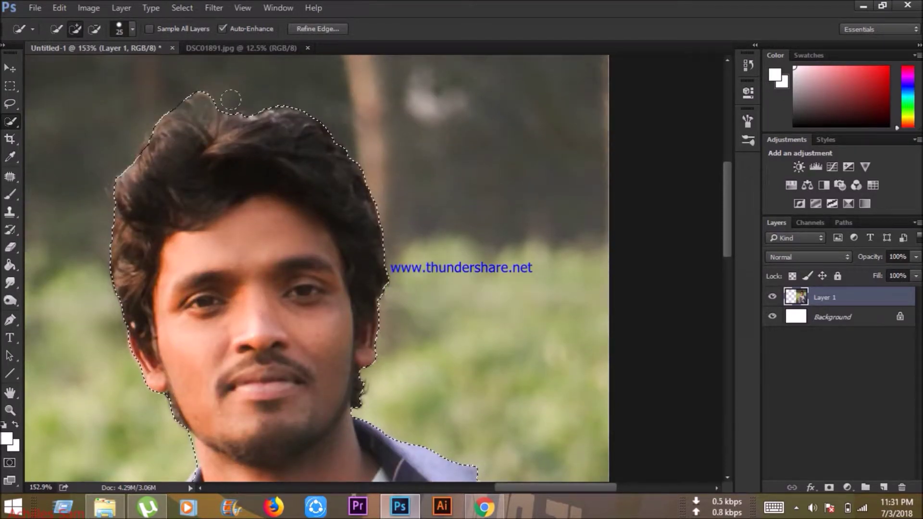
{"action": "left_click", "coordinate": [201, 82], "text": "alt"}
{"action": "left_click_drag", "start_coordinate": [201, 82], "coordinate": [151, 102]}
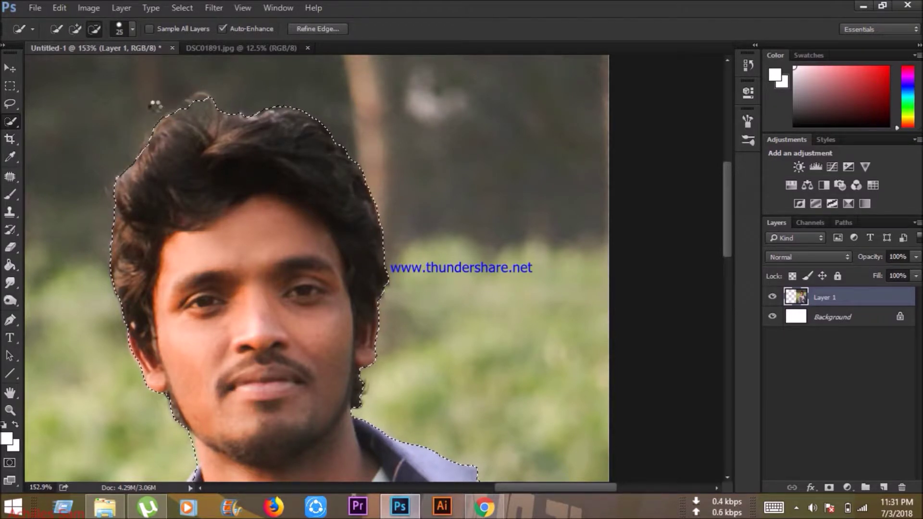
{"action": "left_click", "coordinate": [201, 104], "text": "alt"}
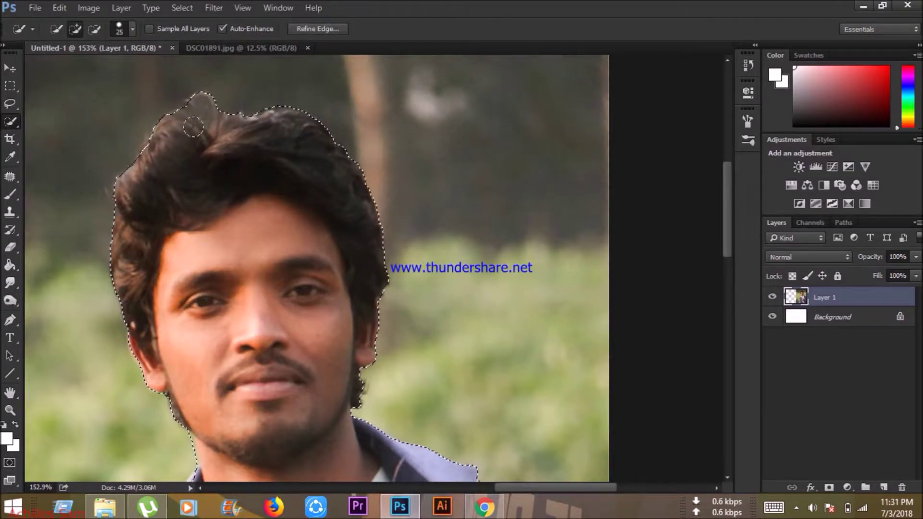
- Add a layer mask to Layer 1 from the selection and duplicate the masked layer
{"action": "scroll", "coordinate": [282, 180], "scroll_direction": "down", "scroll_amount": 3}
{"action": "scroll", "coordinate": [281, 179], "scroll_direction": "down", "scroll_amount": 1}
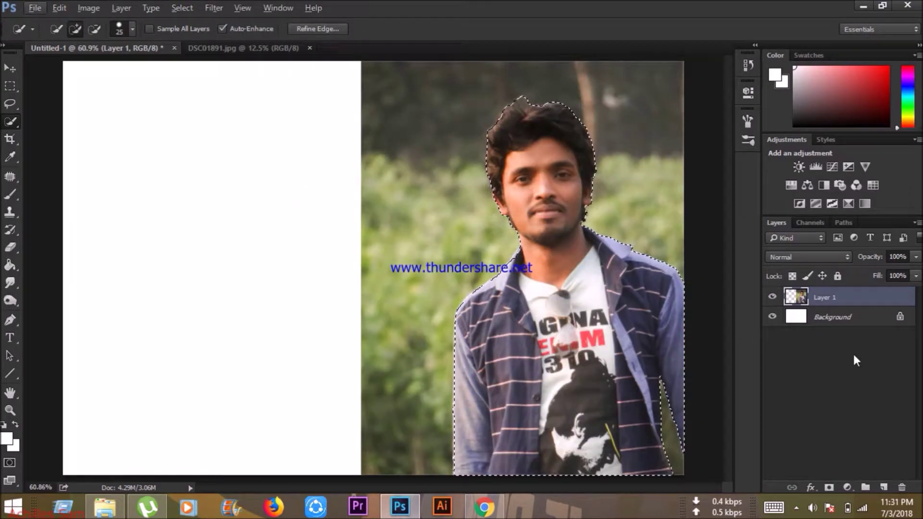
{"action": "left_click", "coordinate": [830, 488]}
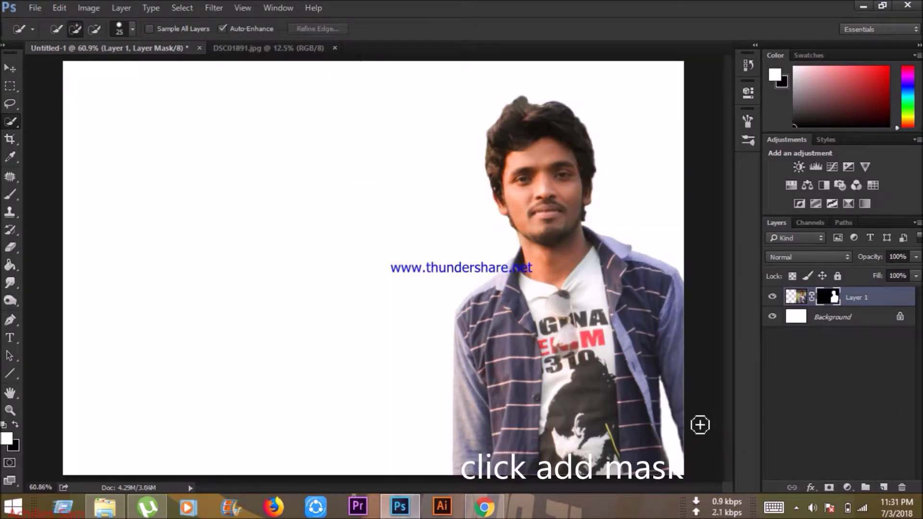
{"action": "key", "text": "ctrl+j"}
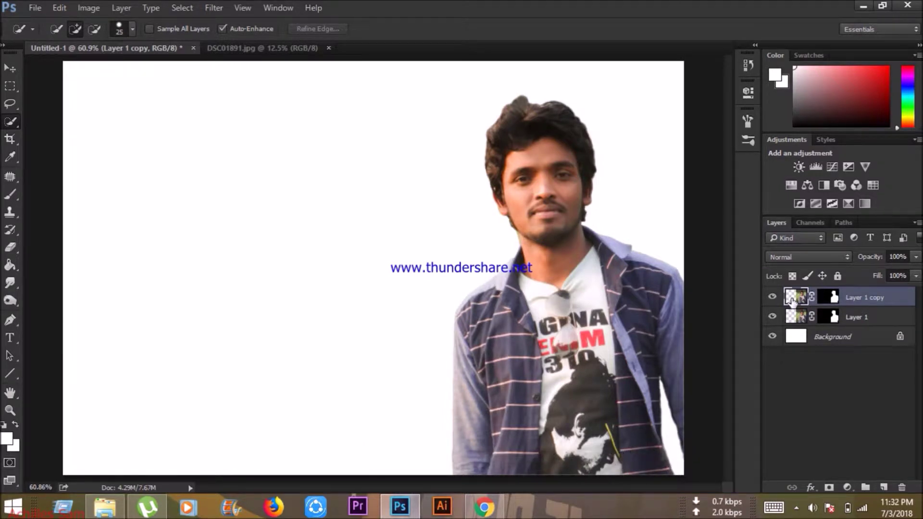
- Group the duplicated layer and name the group "flag face"
{"action": "key", "text": "ctrl+g"}
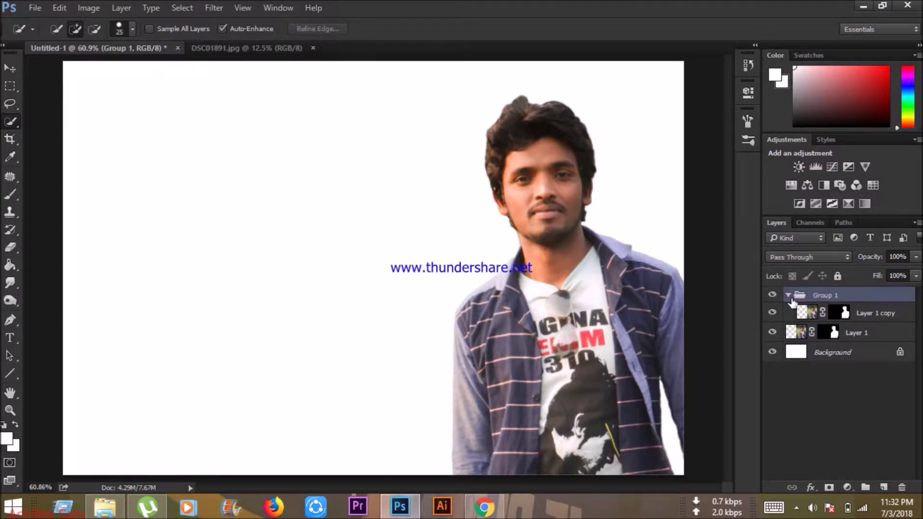
{"action": "double_click", "coordinate": [822, 298]}
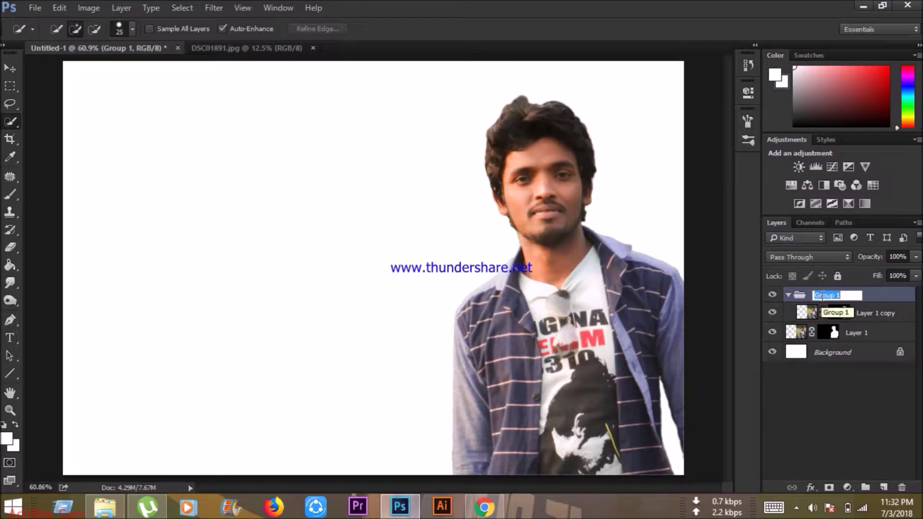
{"action": "type", "text": "flag face"}
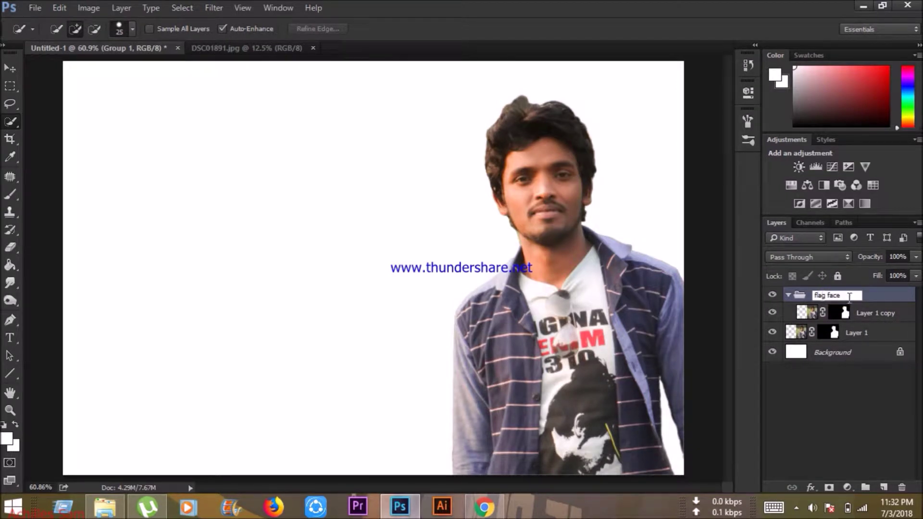
{"action": "key", "text": "Return"}
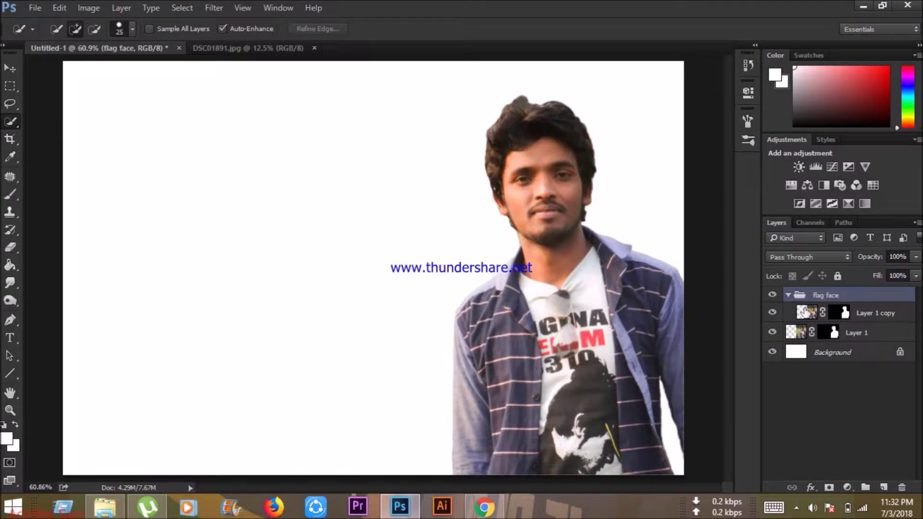
- Group the original Layer 1, name the group "BG" and collapse it
{"action": "left_click", "coordinate": [800, 335]}
{"action": "key", "text": "ctrl+g"}
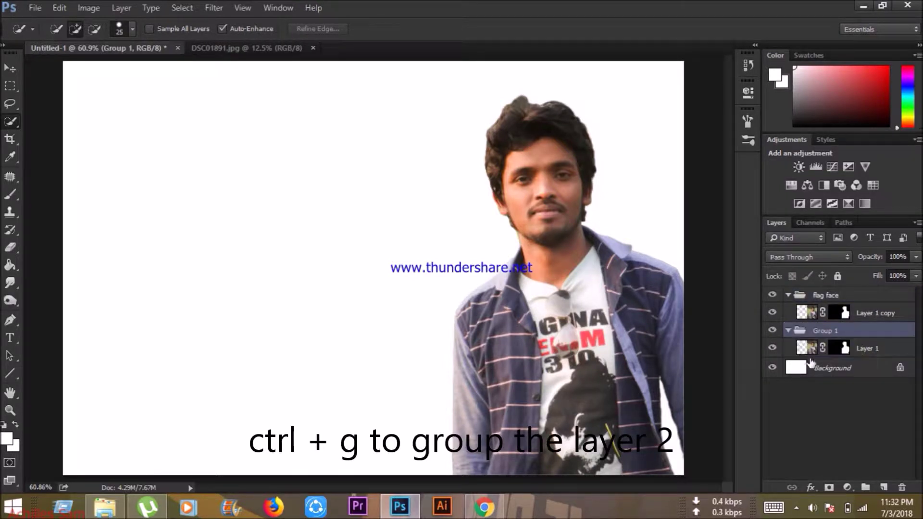
{"action": "double_click", "coordinate": [838, 332]}
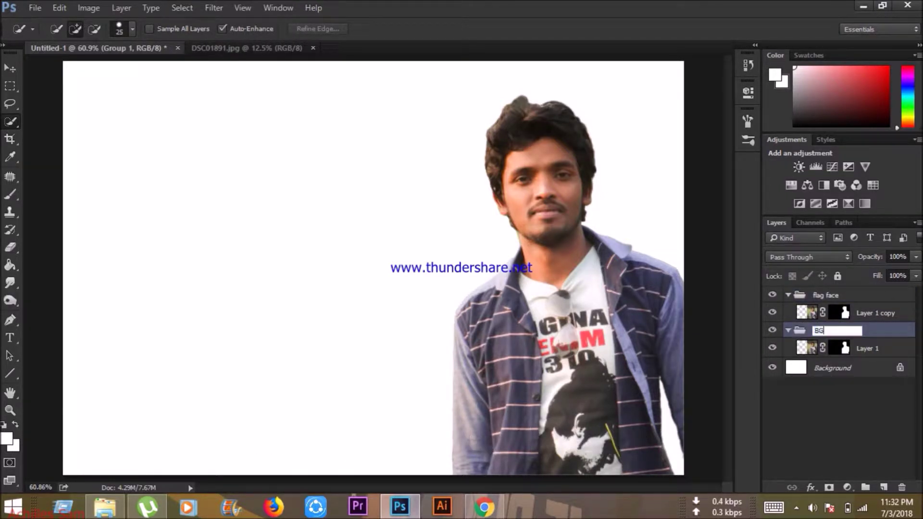
{"action": "key", "text": "Return"}
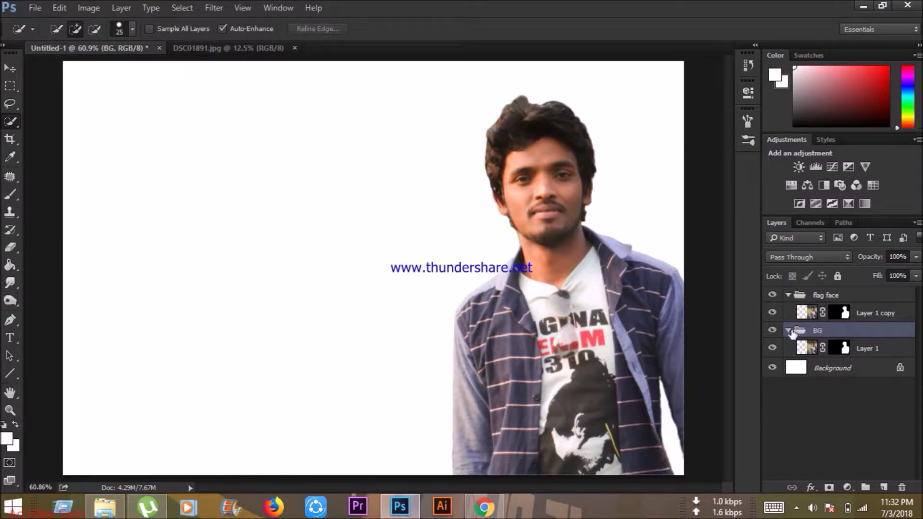
{"action": "left_click", "coordinate": [788, 331]}
- Desaturate Layer 1 copy in the flag face group with Hue/Saturation, setting the saturation to -99
{"action": "left_click", "coordinate": [834, 298]}
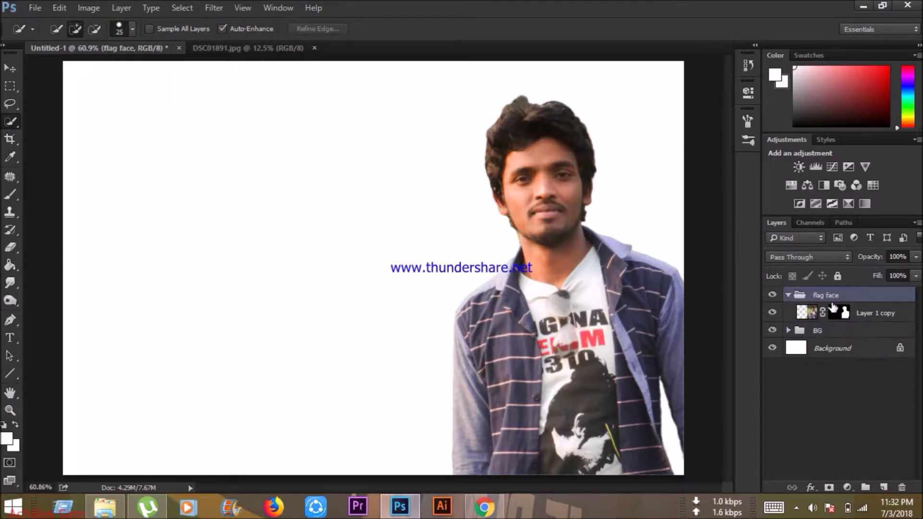
{"action": "left_click", "coordinate": [814, 314]}
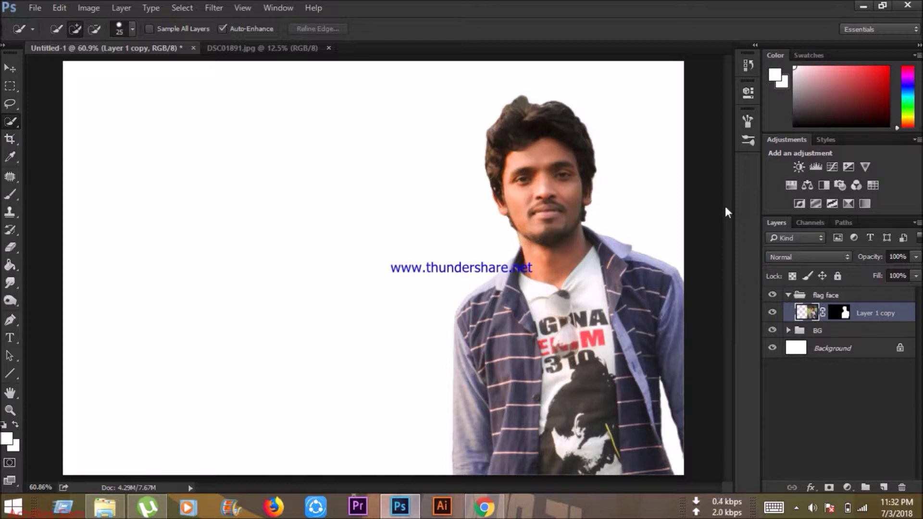
{"action": "left_click", "coordinate": [91, 8]}
{"action": "mouse_move", "coordinate": [117, 43]}
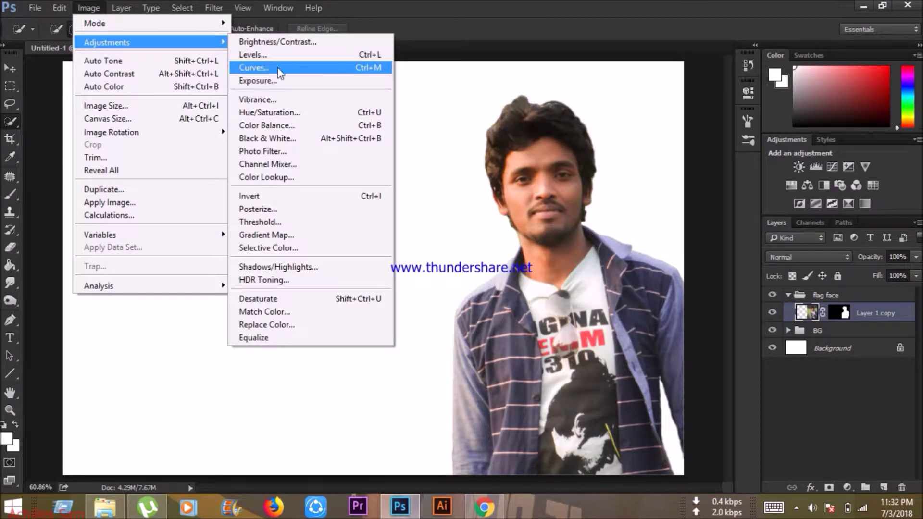
{"action": "left_click", "coordinate": [278, 113]}
{"action": "left_click_drag", "start_coordinate": [582, 240], "coordinate": [572, 240]}
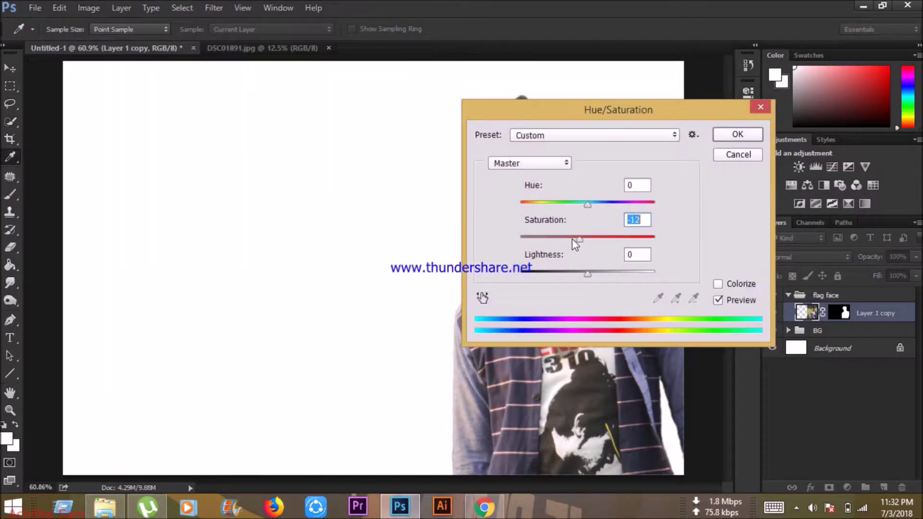
{"action": "left_click_drag", "start_coordinate": [584, 113], "coordinate": [749, 137]}
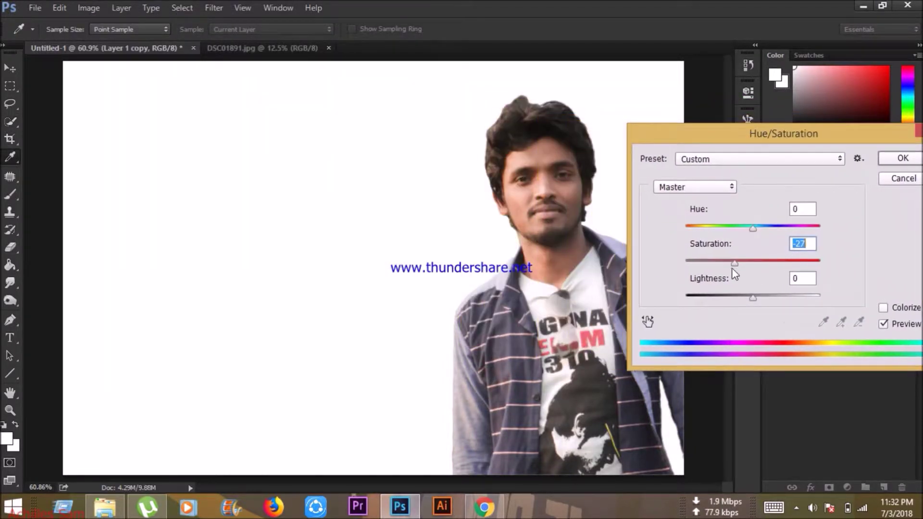
{"action": "left_click_drag", "start_coordinate": [722, 261], "coordinate": [685, 261]}
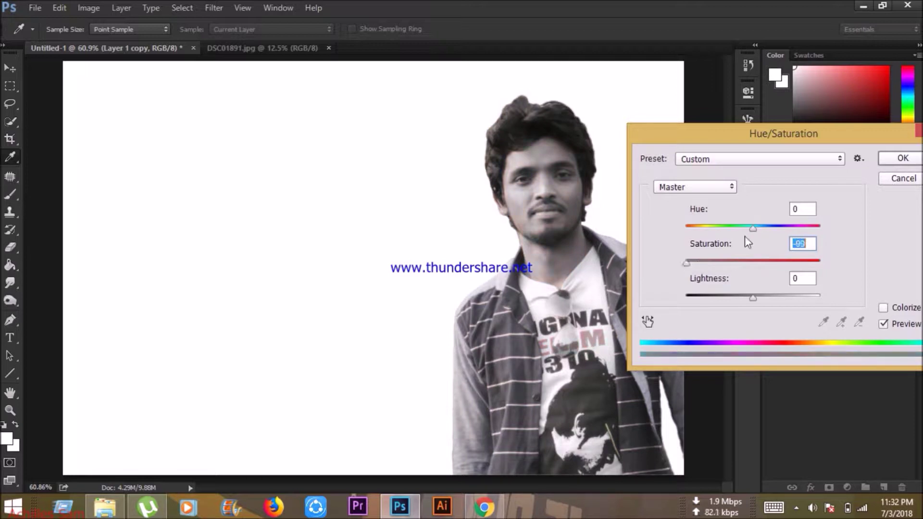
{"action": "left_click_drag", "start_coordinate": [823, 131], "coordinate": [812, 131]}
{"action": "left_click", "coordinate": [894, 159]}
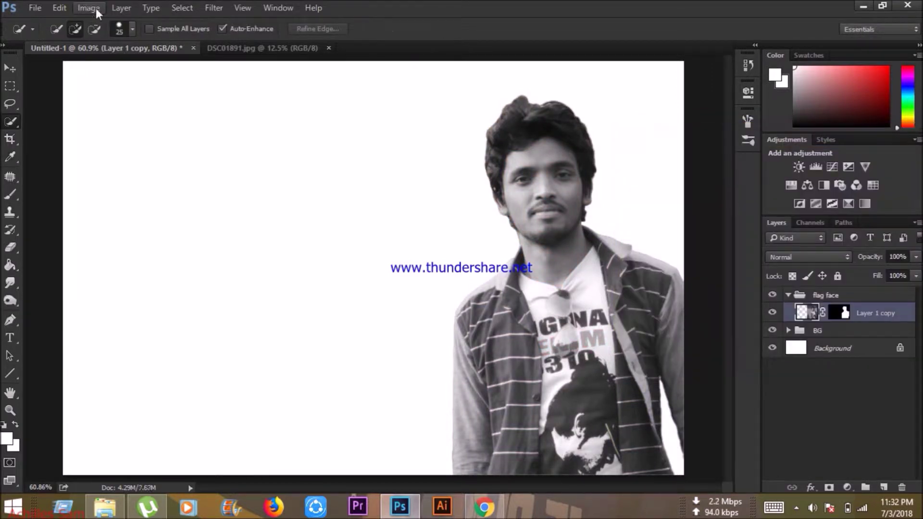
- Adjust Layer 1 copy with Levels, setting the input levels to 26, 1.47 and 218
{"action": "left_click", "coordinate": [95, 9]}
{"action": "mouse_move", "coordinate": [107, 41]}
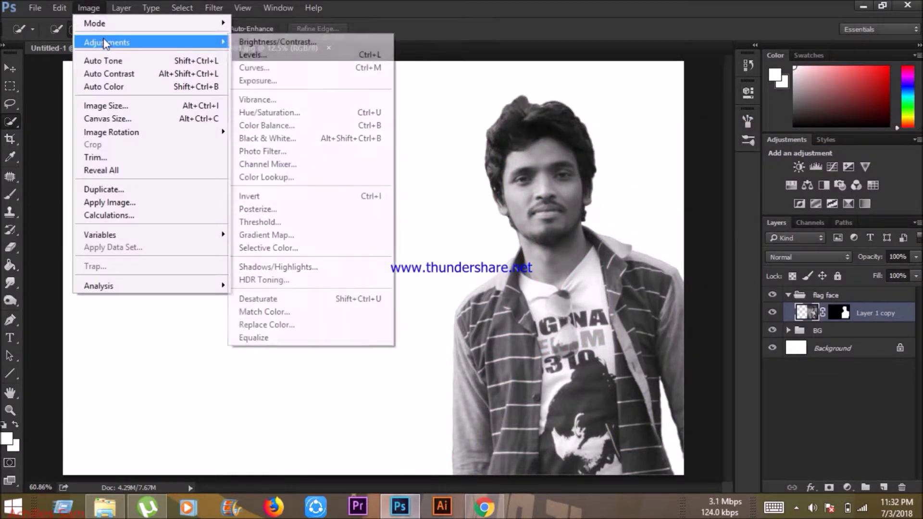
{"action": "left_click", "coordinate": [253, 55]}
{"action": "left_click_drag", "start_coordinate": [643, 143], "coordinate": [209, 116]}
{"action": "left_click_drag", "start_coordinate": [286, 262], "coordinate": [269, 262]}
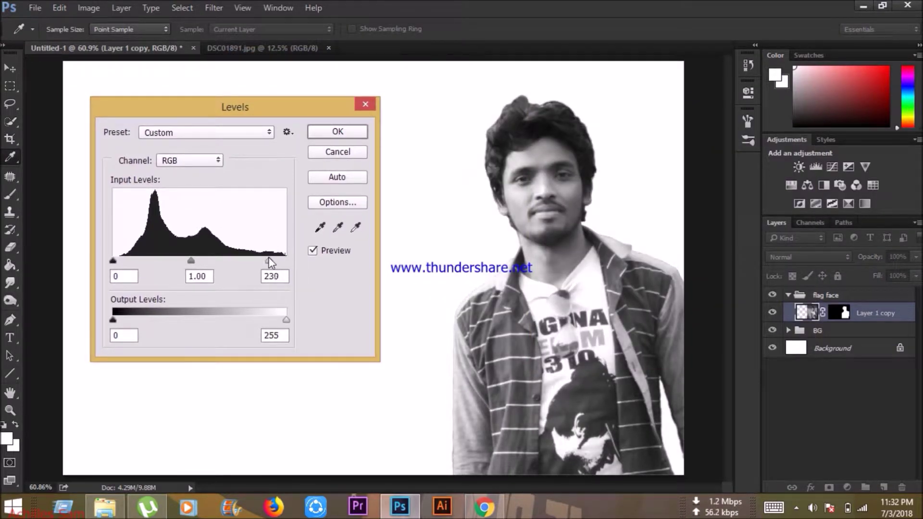
{"action": "left_click_drag", "start_coordinate": [187, 261], "coordinate": [132, 267]}
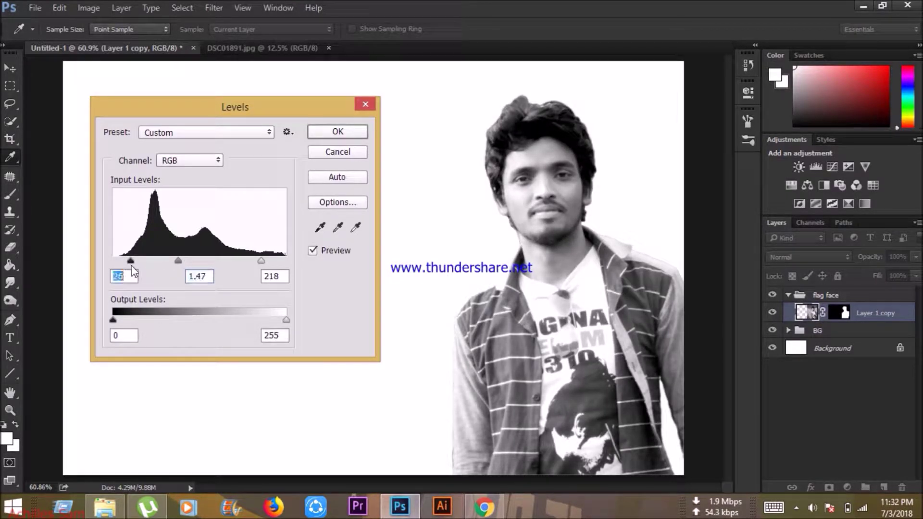
{"action": "left_click", "coordinate": [339, 137]}
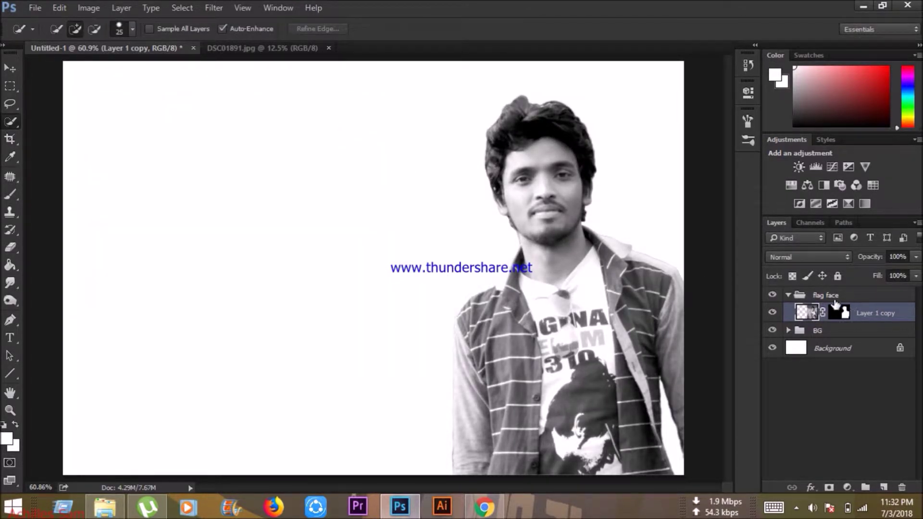
- Add a layer mask to the flag face group and invert it to black
{"action": "left_click", "coordinate": [827, 298]}
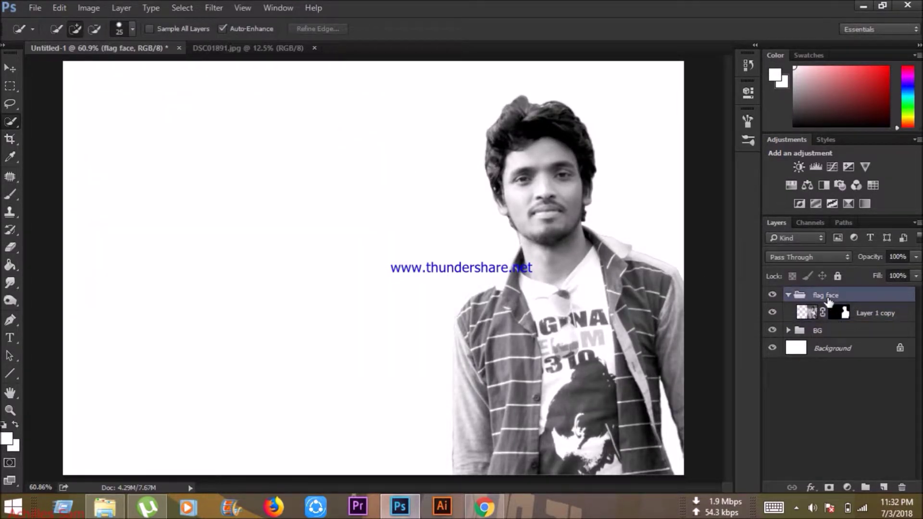
{"action": "left_click", "coordinate": [836, 487]}
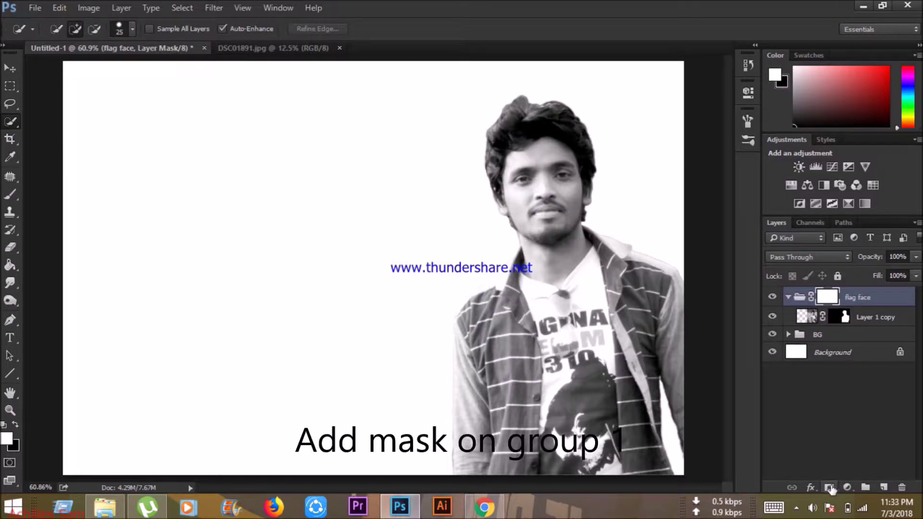
{"action": "key", "text": "ctrl+i"}
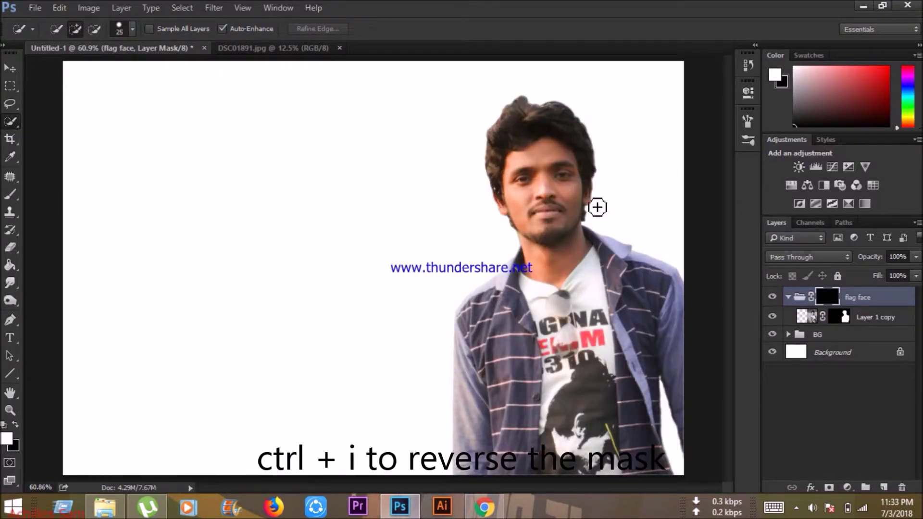
- Set up a soft white Brush with a size of 24 px and an opacity of 81%
{"action": "scroll", "coordinate": [591, 176], "scroll_direction": "up", "scroll_amount": 7}
{"action": "scroll", "coordinate": [590, 176], "scroll_direction": "up", "scroll_amount": 2}
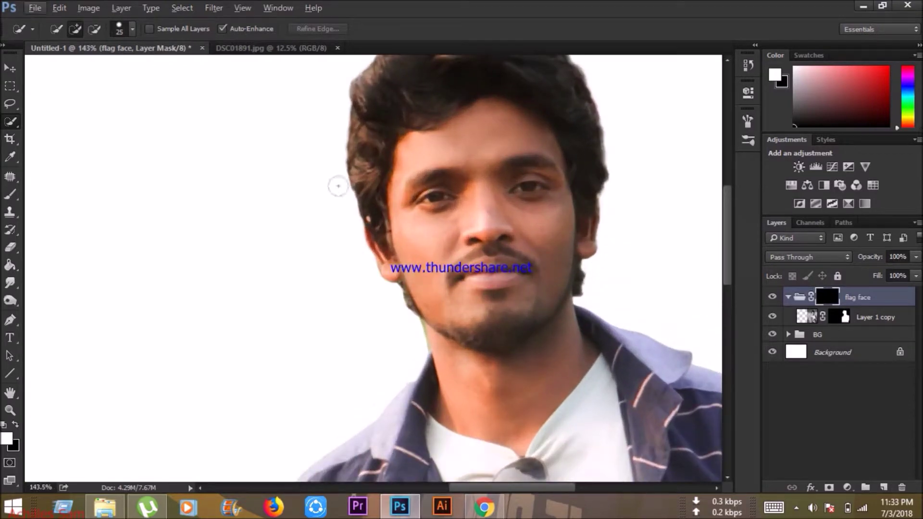
{"action": "left_click", "coordinate": [11, 195]}
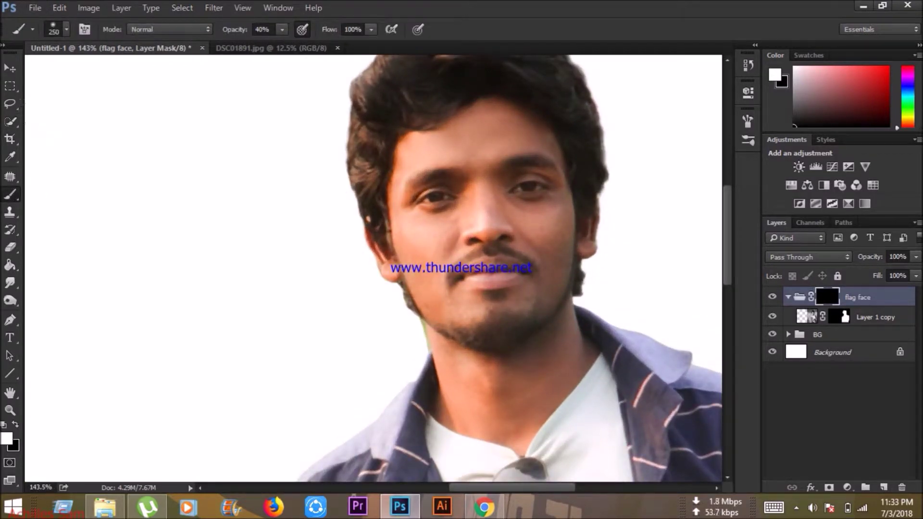
{"action": "right_click", "coordinate": [168, 203]}
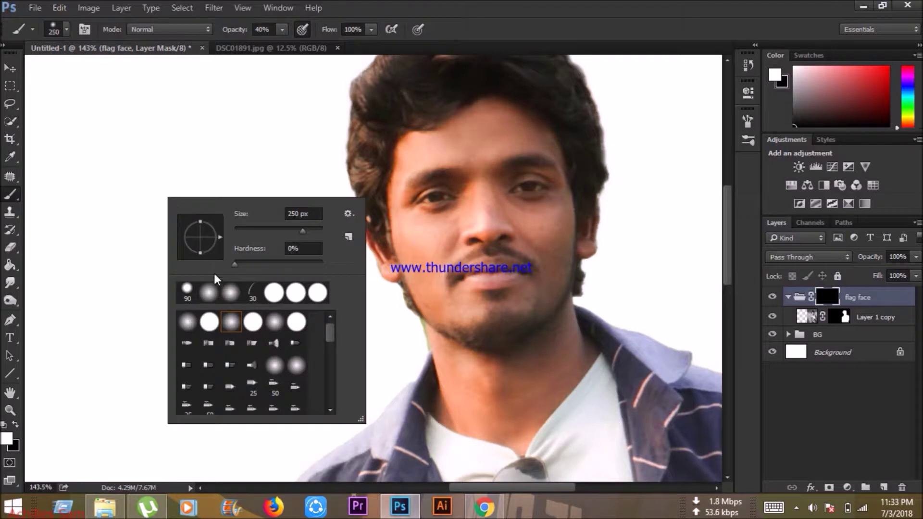
{"action": "left_click_drag", "start_coordinate": [271, 230], "coordinate": [244, 227]}
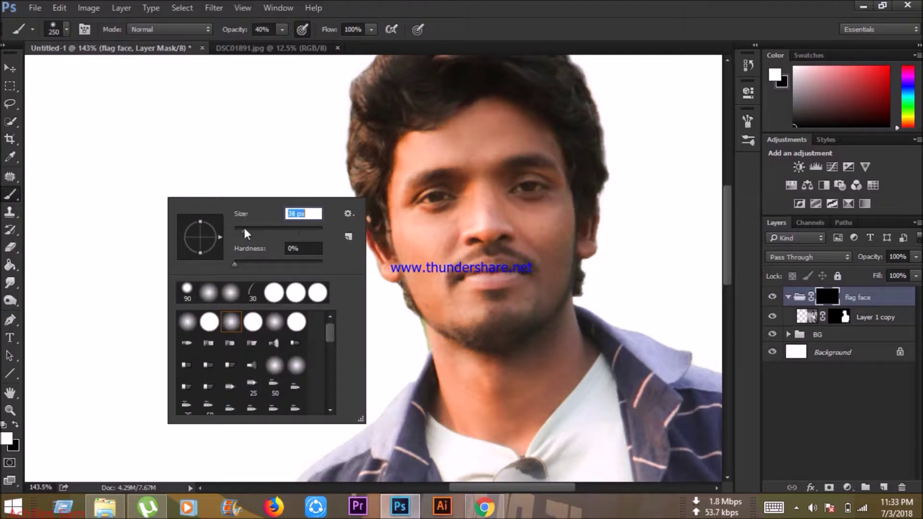
{"action": "left_click", "coordinate": [9, 438]}
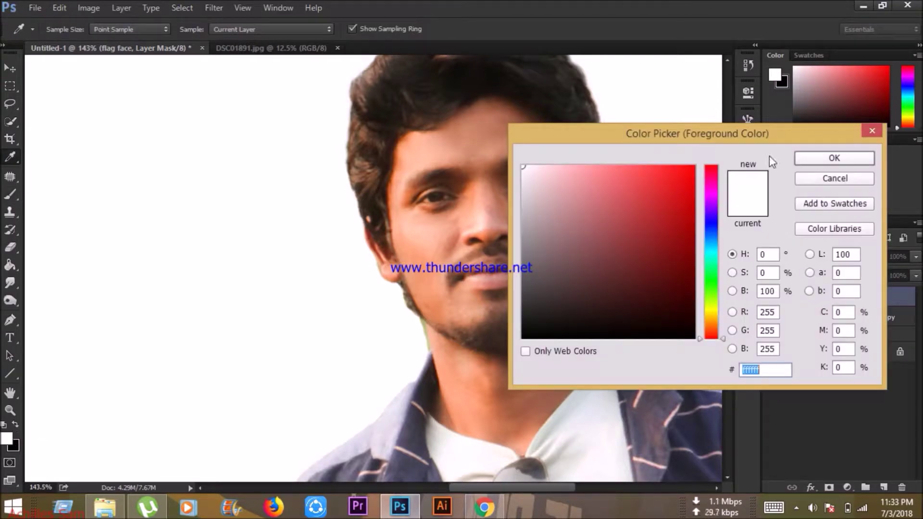
{"action": "left_click", "coordinate": [820, 162]}
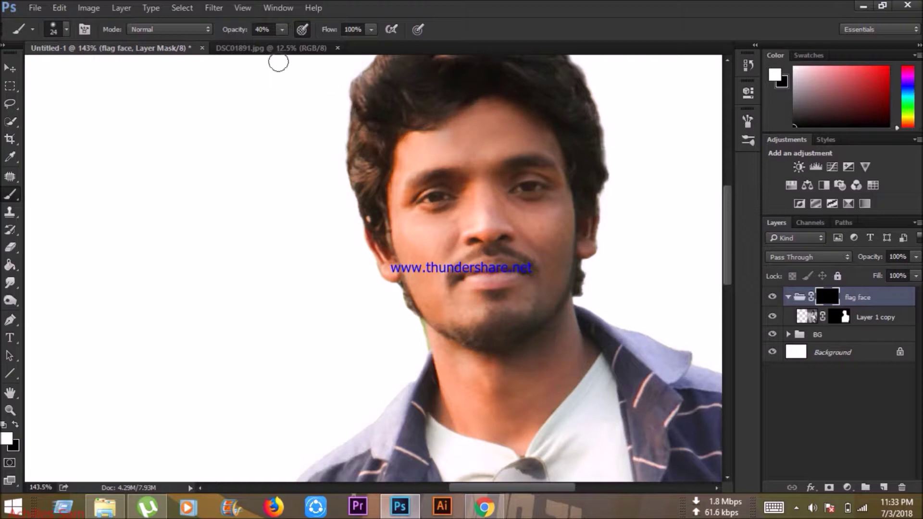
{"action": "left_click", "coordinate": [281, 31]}
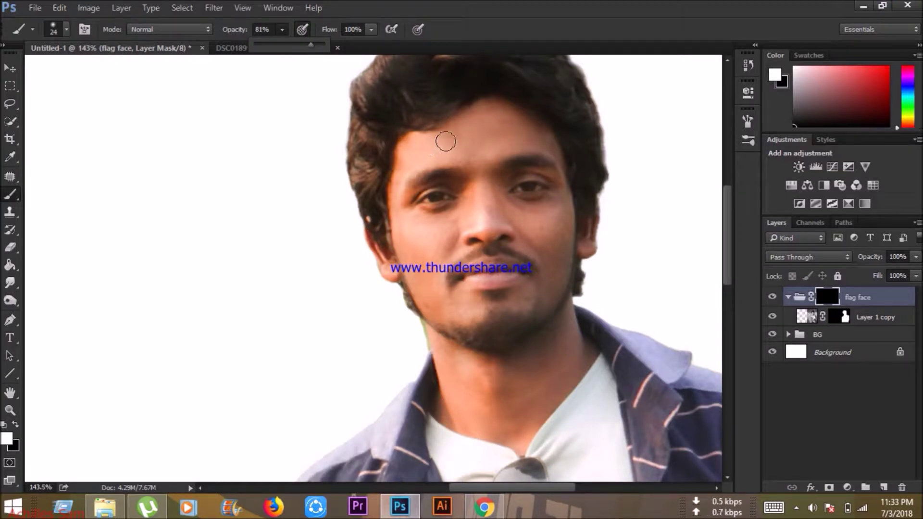
- Paint white on the flag face group mask over the forehead, cheeks, nose and chin to reveal the desaturated face
{"action": "mouse_move", "coordinate": [444, 137]}
{"action": "left_mouse_down"}
{"action": "mouse_move", "coordinate": [492, 109]}
{"action": "mouse_move", "coordinate": [552, 142]}
{"action": "left_mouse_up"}
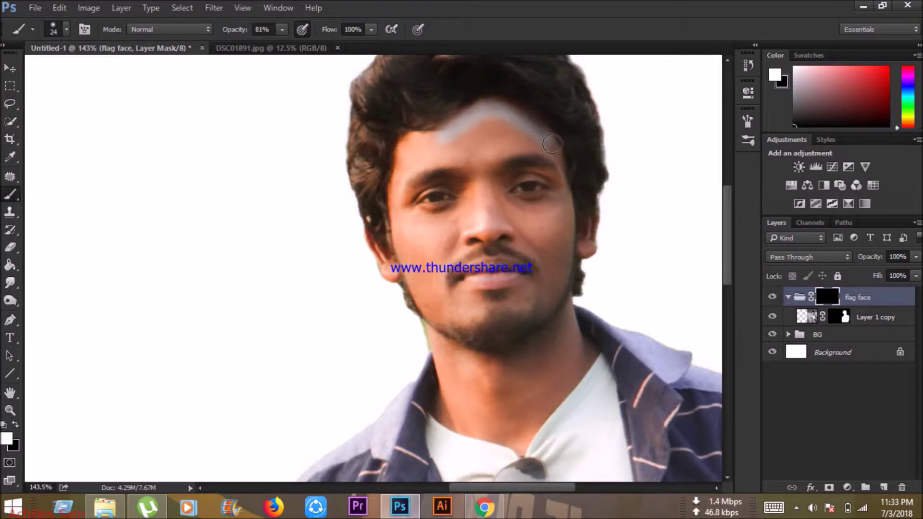
{"action": "mouse_move", "coordinate": [453, 133]}
{"action": "left_mouse_down"}
{"action": "mouse_move", "coordinate": [412, 141]}
{"action": "mouse_move", "coordinate": [402, 176]}
{"action": "mouse_move", "coordinate": [398, 241]}
{"action": "mouse_move", "coordinate": [431, 306]}
{"action": "mouse_move", "coordinate": [495, 306]}
{"action": "mouse_move", "coordinate": [558, 290]}
{"action": "mouse_move", "coordinate": [565, 189]}
{"action": "mouse_move", "coordinate": [549, 155]}
{"action": "mouse_move", "coordinate": [482, 125]}
{"action": "mouse_move", "coordinate": [492, 140]}
{"action": "mouse_move", "coordinate": [529, 145]}
{"action": "left_mouse_up"}
{"action": "mouse_move", "coordinate": [506, 207]}
{"action": "left_mouse_down"}
{"action": "mouse_move", "coordinate": [553, 206]}
{"action": "mouse_move", "coordinate": [551, 263]}
{"action": "mouse_move", "coordinate": [517, 219]}
{"action": "left_mouse_up"}
{"action": "mouse_move", "coordinate": [459, 222]}
{"action": "left_mouse_down"}
{"action": "mouse_move", "coordinate": [439, 251]}
{"action": "mouse_move", "coordinate": [426, 233]}
{"action": "mouse_move", "coordinate": [471, 300]}
{"action": "mouse_move", "coordinate": [540, 299]}
{"action": "mouse_move", "coordinate": [489, 300]}
{"action": "left_mouse_up"}
{"action": "mouse_move", "coordinate": [482, 185]}
{"action": "left_mouse_down"}
{"action": "mouse_move", "coordinate": [473, 230]}
{"action": "mouse_move", "coordinate": [489, 233]}
{"action": "mouse_move", "coordinate": [476, 200]}
{"action": "mouse_move", "coordinate": [494, 196]}
{"action": "mouse_move", "coordinate": [483, 173]}
{"action": "mouse_move", "coordinate": [492, 191]}
{"action": "left_mouse_up"}
- Extend the white mask painting around the eyes with a 10 px brush and around the moustache with a 25 px brush
{"action": "key", "text": "bracketleft"}
{"action": "key", "text": "bracketleft"}
{"action": "key", "text": "bracketleft"}
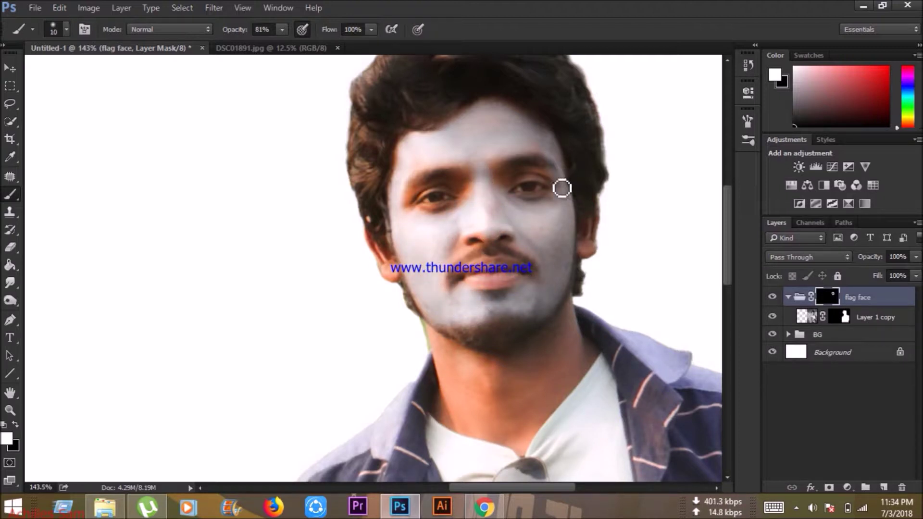
{"action": "mouse_move", "coordinate": [560, 186]}
{"action": "left_mouse_down"}
{"action": "mouse_move", "coordinate": [523, 181]}
{"action": "mouse_move", "coordinate": [498, 192]}
{"action": "mouse_move", "coordinate": [507, 208]}
{"action": "mouse_move", "coordinate": [456, 187]}
{"action": "mouse_move", "coordinate": [412, 206]}
{"action": "mouse_move", "coordinate": [429, 219]}
{"action": "mouse_move", "coordinate": [481, 207]}
{"action": "mouse_move", "coordinate": [454, 192]}
{"action": "mouse_move", "coordinate": [409, 200]}
{"action": "left_mouse_up"}
{"action": "key", "text": "bracketright"}
{"action": "key", "text": "bracketright"}
{"action": "key", "text": "bracketright"}
{"action": "mouse_move", "coordinate": [469, 251]}
{"action": "left_mouse_down"}
{"action": "mouse_move", "coordinate": [458, 244]}
{"action": "mouse_move", "coordinate": [453, 253]}
{"action": "left_mouse_up"}
{"action": "left_click_drag", "start_coordinate": [519, 238], "coordinate": [533, 257]}
- Place 68497659-brazil-flag-wallpapers.jpg as an embedded image above Layer 1 copy in the flag face group
{"action": "scroll", "coordinate": [536, 236], "scroll_direction": "down", "scroll_amount": 1}
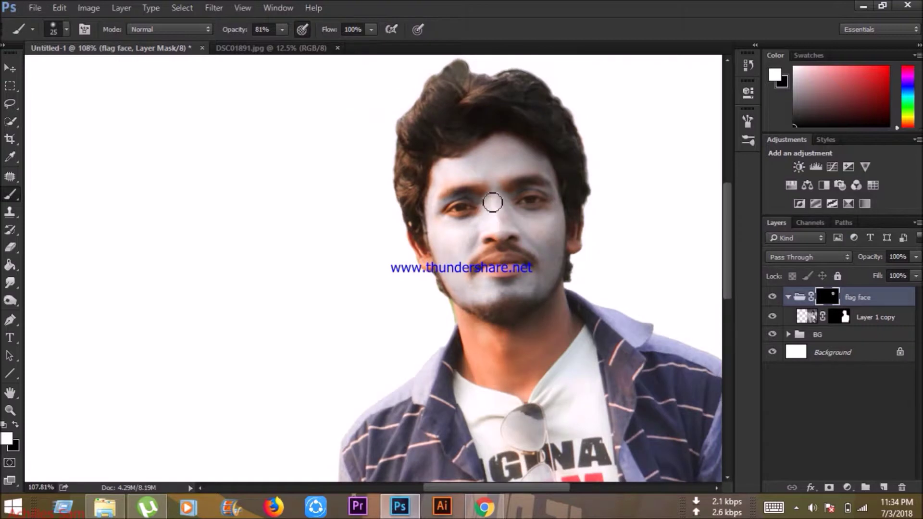
{"action": "scroll", "coordinate": [557, 230], "scroll_direction": "down", "scroll_amount": 1}
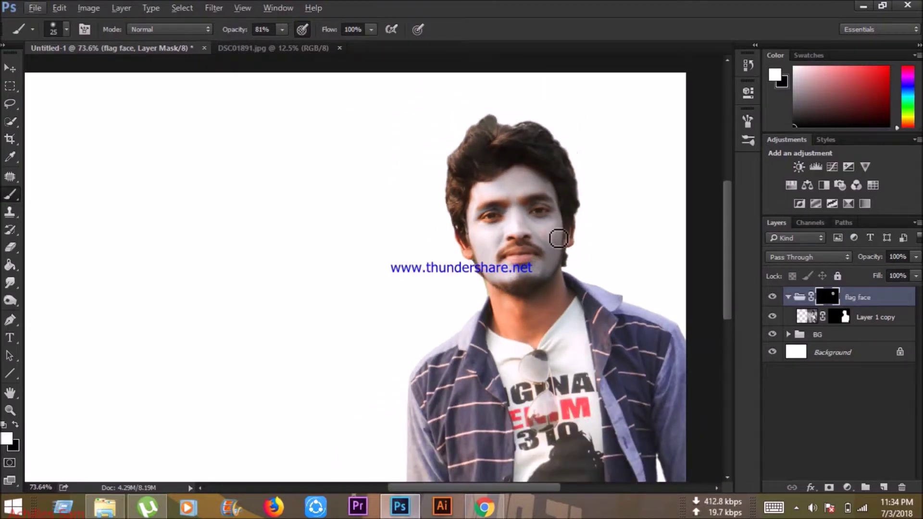
{"action": "scroll", "coordinate": [563, 223], "scroll_direction": "down", "scroll_amount": 2}
{"action": "scroll", "coordinate": [564, 220], "scroll_direction": "up", "scroll_amount": 1}
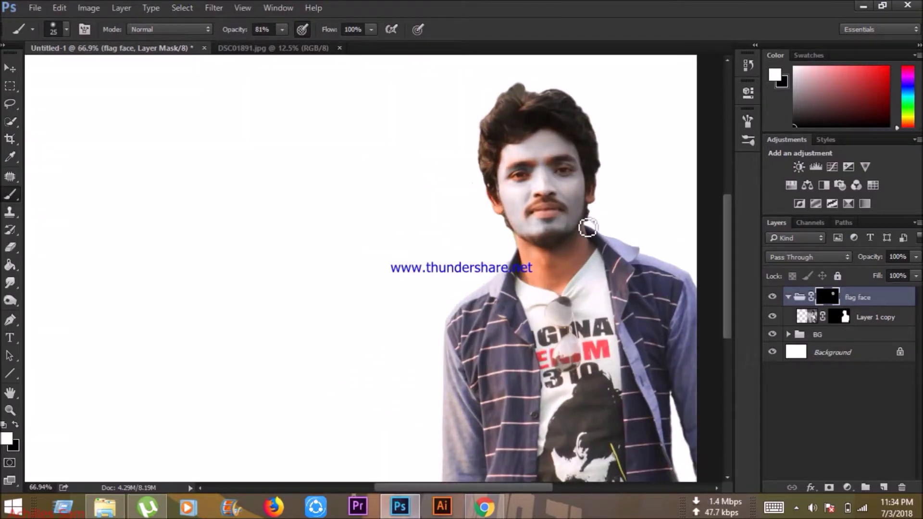
{"action": "left_click", "coordinate": [811, 316]}
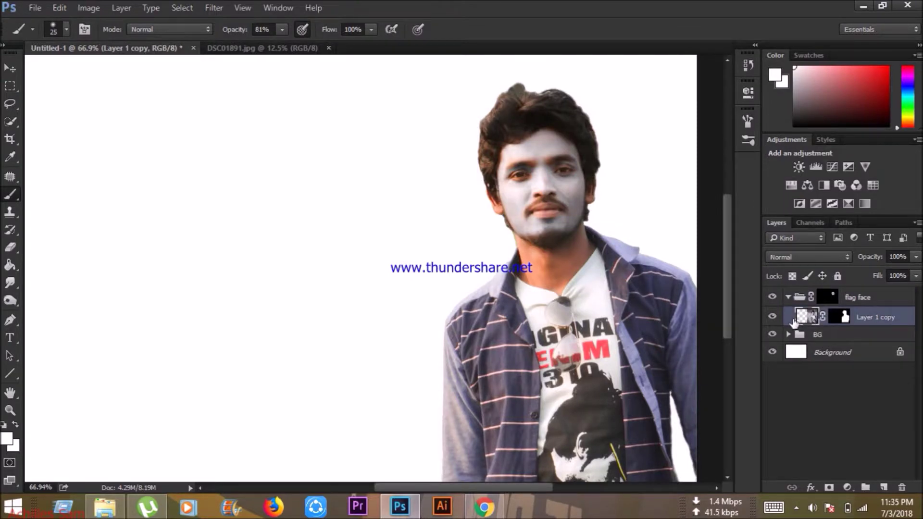
{"action": "key", "text": "ctrl+shift+p"}
{"action": "left_click", "coordinate": [720, 120]}
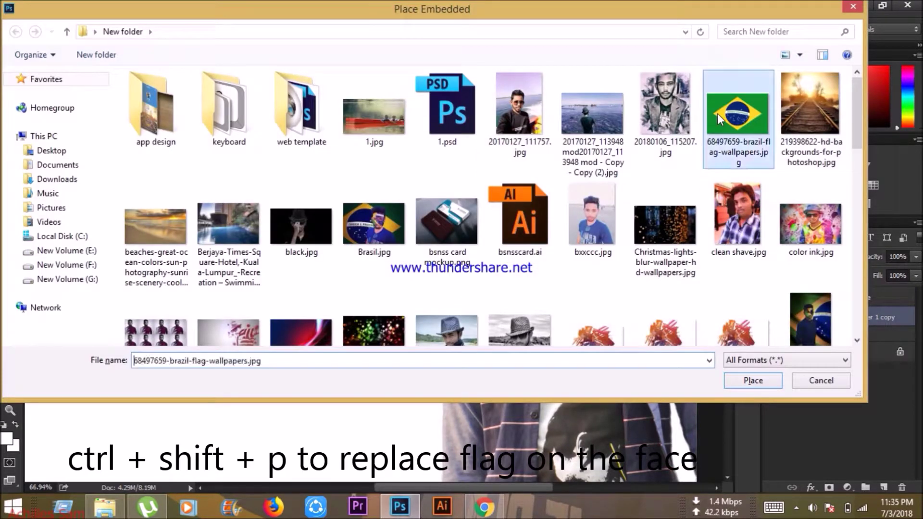
{"action": "left_click", "coordinate": [766, 380]}
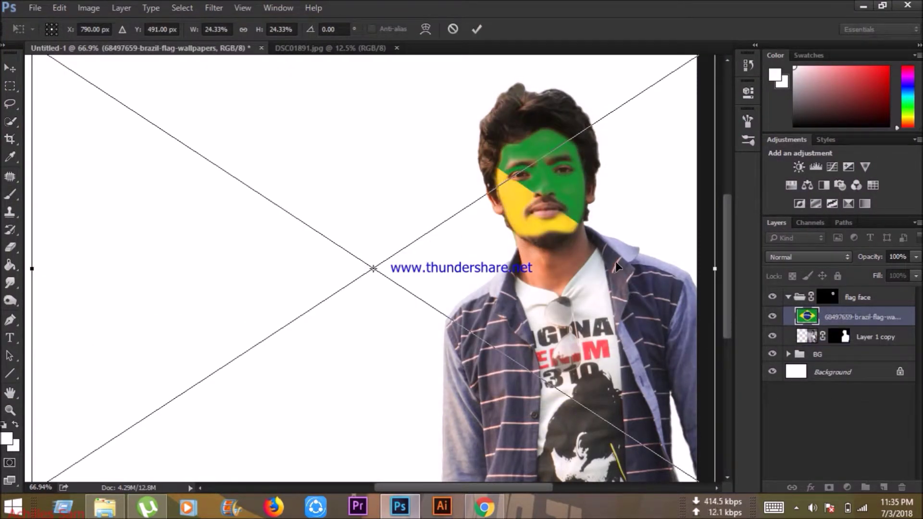
- Scale down, rotate and position the placed Brazil flag so that it covers the face, and commit the transform
{"action": "scroll", "coordinate": [615, 261], "scroll_direction": "down", "scroll_amount": 4}
{"action": "left_click_drag", "start_coordinate": [153, 417], "coordinate": [330, 315]}
{"action": "left_click_drag", "start_coordinate": [395, 242], "coordinate": [538, 147]}
{"action": "scroll", "coordinate": [615, 200], "scroll_direction": "up", "scroll_amount": 3}
{"action": "left_click_drag", "start_coordinate": [653, 216], "coordinate": [724, 262]}
{"action": "left_click_drag", "start_coordinate": [565, 185], "coordinate": [602, 187]}
{"action": "left_click_drag", "start_coordinate": [433, 262], "coordinate": [417, 280]}
{"action": "mouse_move", "coordinate": [579, 199]}
{"action": "left_mouse_down"}
{"action": "mouse_move", "coordinate": [583, 189]}
{"action": "mouse_move", "coordinate": [586, 213]}
{"action": "left_mouse_up"}
{"action": "left_click_drag", "start_coordinate": [424, 293], "coordinate": [443, 284]}
{"action": "mouse_move", "coordinate": [556, 181]}
{"action": "left_mouse_down"}
{"action": "mouse_move", "coordinate": [575, 182]}
{"action": "mouse_move", "coordinate": [563, 173]}
{"action": "left_mouse_up"}
{"action": "key", "text": "Return"}
- Rasterize the Brazil flag layer and set its blend mode to Multiply
{"action": "scroll", "coordinate": [627, 186], "scroll_direction": "up", "scroll_amount": 6}
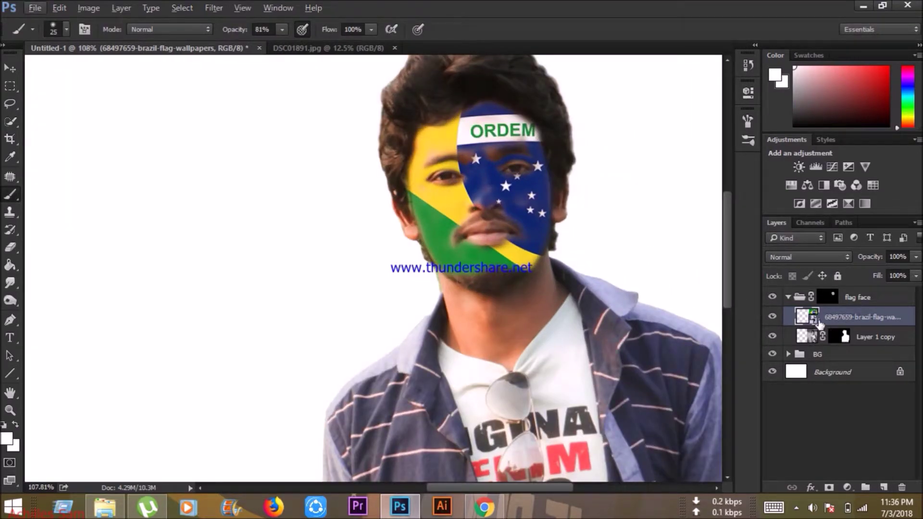
{"action": "right_click", "coordinate": [818, 323]}
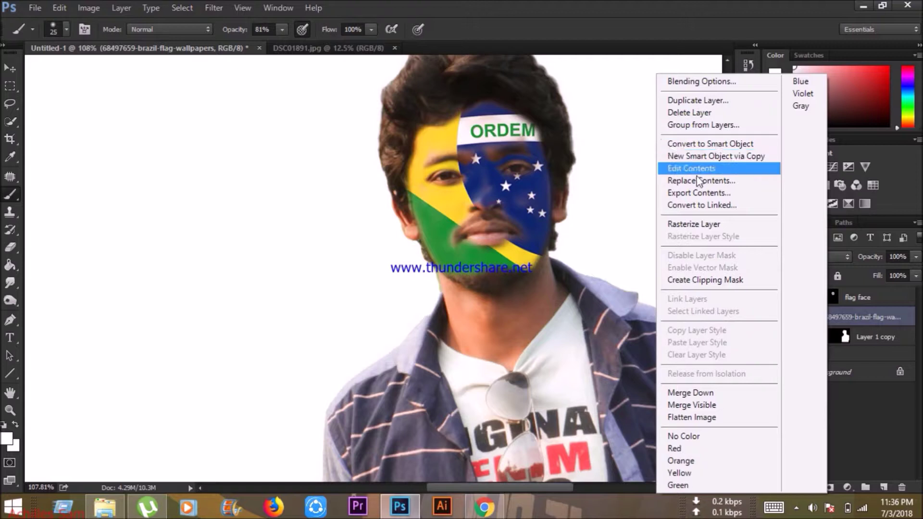
{"action": "left_click", "coordinate": [692, 225]}
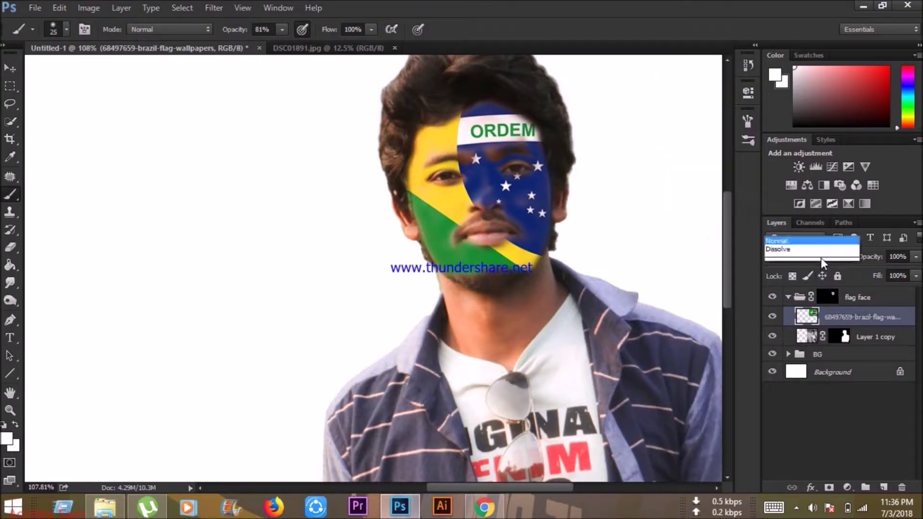
{"action": "left_click", "coordinate": [821, 257]}
{"action": "left_click", "coordinate": [800, 35]}
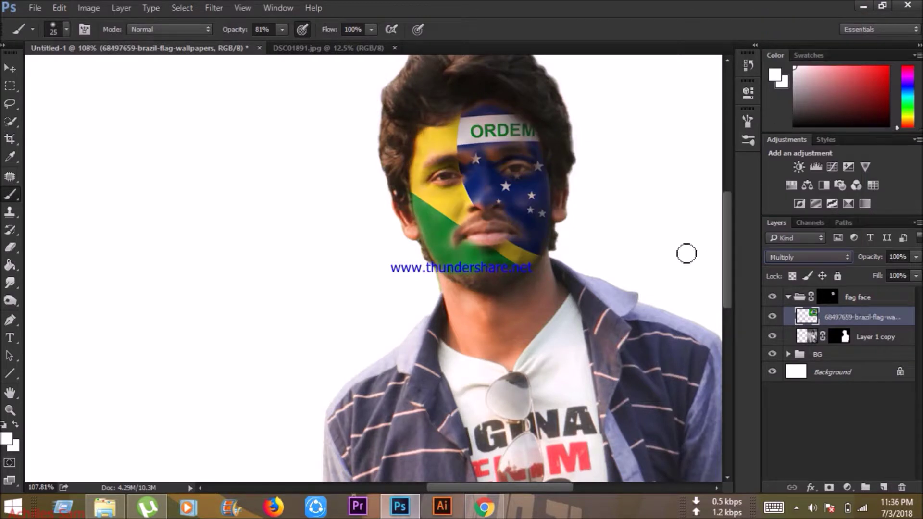
{"action": "left_click", "coordinate": [825, 299]}
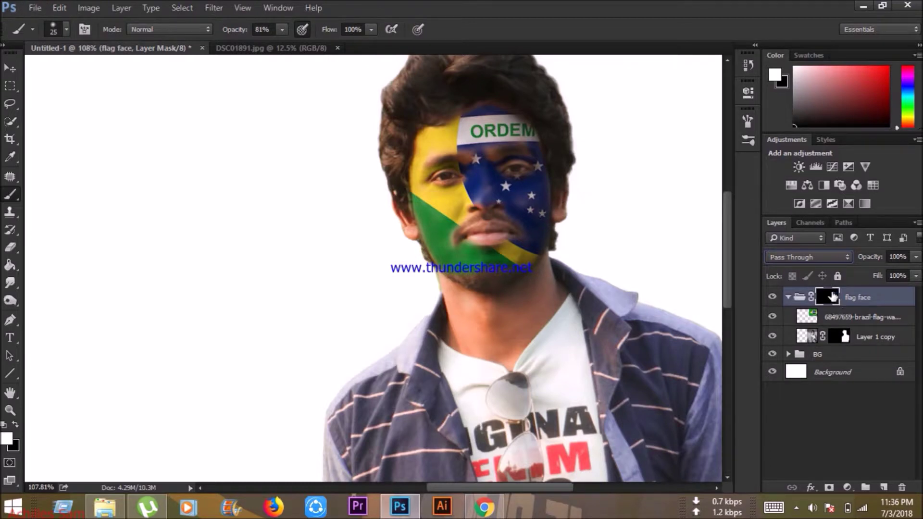
{"action": "left_click", "coordinate": [800, 298]}
{"action": "key", "text": "alt"}
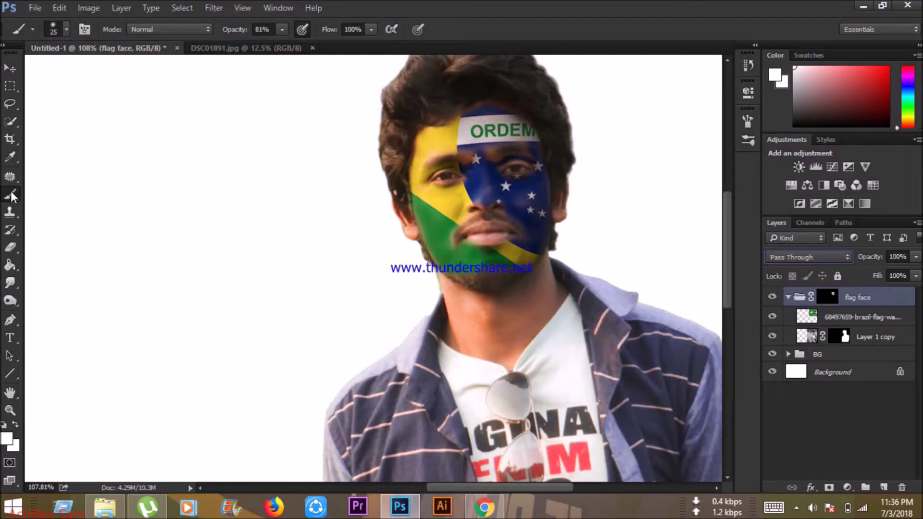
{"action": "left_click", "coordinate": [826, 302]}
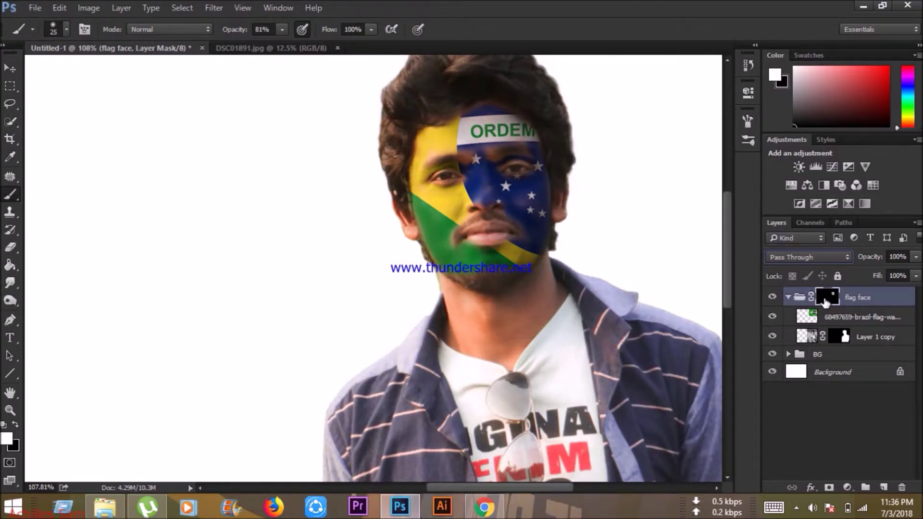
{"action": "left_click", "coordinate": [812, 323]}
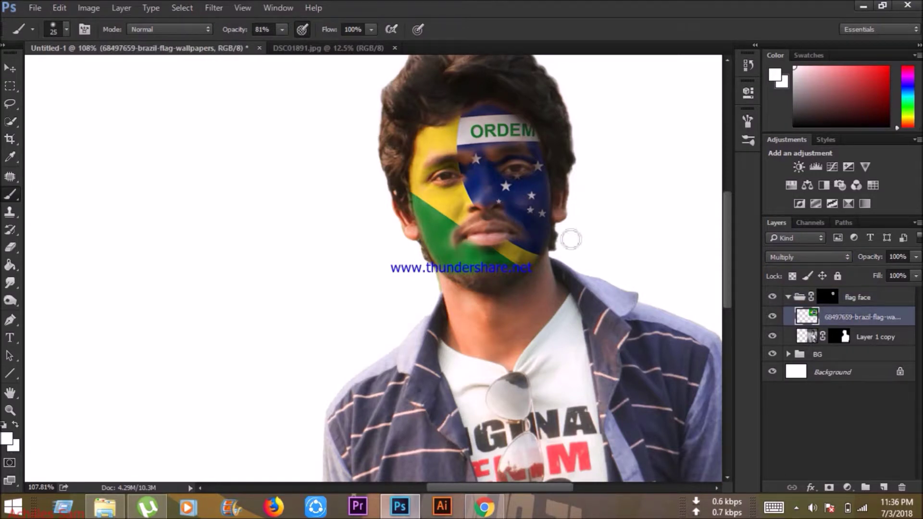
- Target the flag face group mask and set the brush size to 20 px for work around the facial features
{"action": "left_click", "coordinate": [825, 299]}
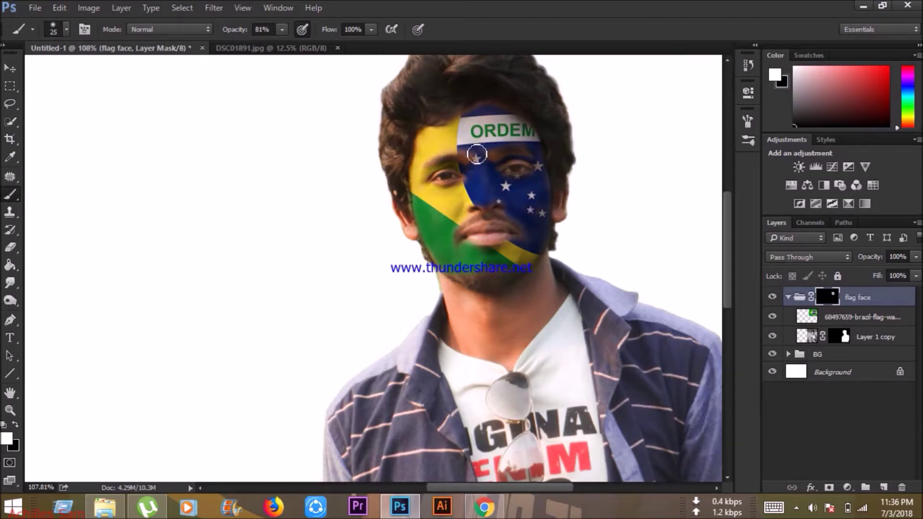
{"action": "scroll", "coordinate": [508, 154], "scroll_direction": "up", "scroll_amount": 5}
{"action": "key", "text": "bracketleft"}
{"action": "key", "text": "bracketleft"}
{"action": "key", "text": "bracketleft"}
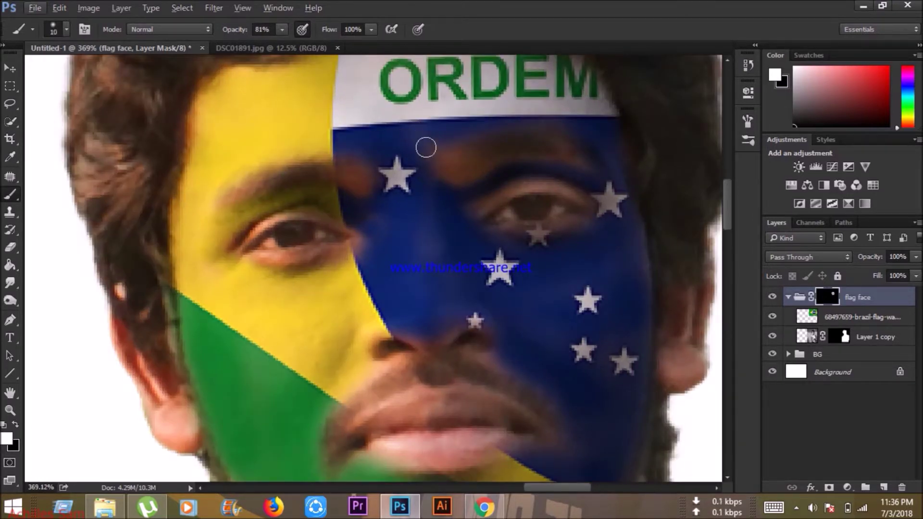
{"action": "scroll", "coordinate": [434, 253], "scroll_direction": "down", "scroll_amount": 3}
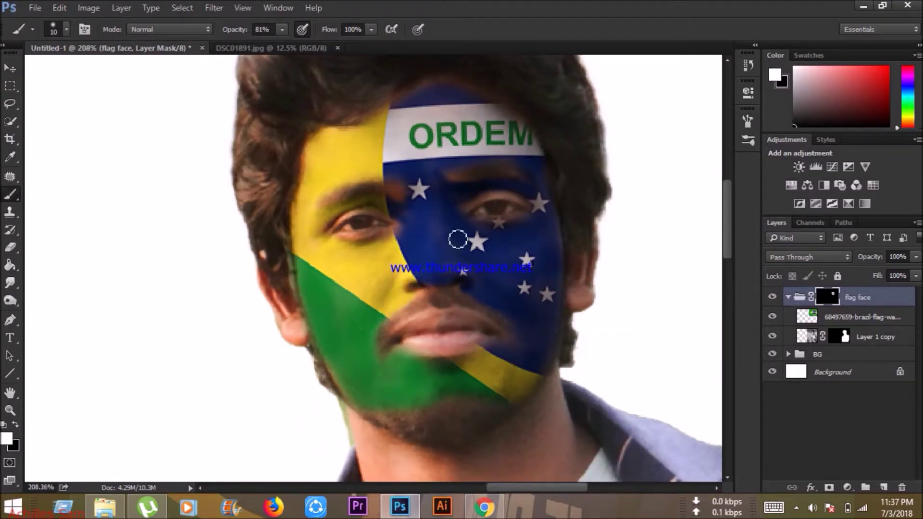
{"action": "key", "text": "bracketright"}
{"action": "key", "text": "bracketright"}
{"action": "scroll", "coordinate": [601, 264], "scroll_direction": "down", "scroll_amount": 4}
{"action": "scroll", "coordinate": [691, 272], "scroll_direction": "up", "scroll_amount": 3}
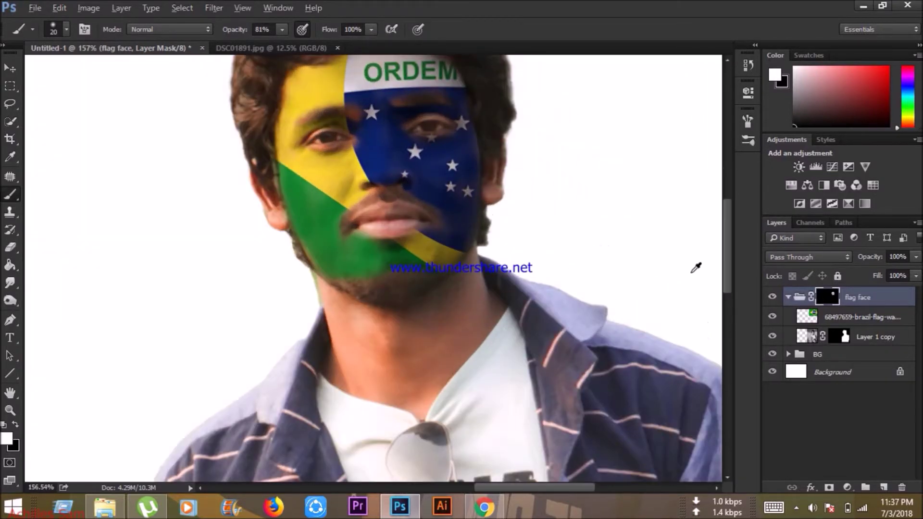
- Smudge the color boundaries on the Brazil flag layer at 67% strength along the cheek, chin, nose and forehead
{"action": "key", "text": "alt+bracketleft"}
{"action": "scroll", "coordinate": [480, 196], "scroll_direction": "up", "scroll_amount": 3}
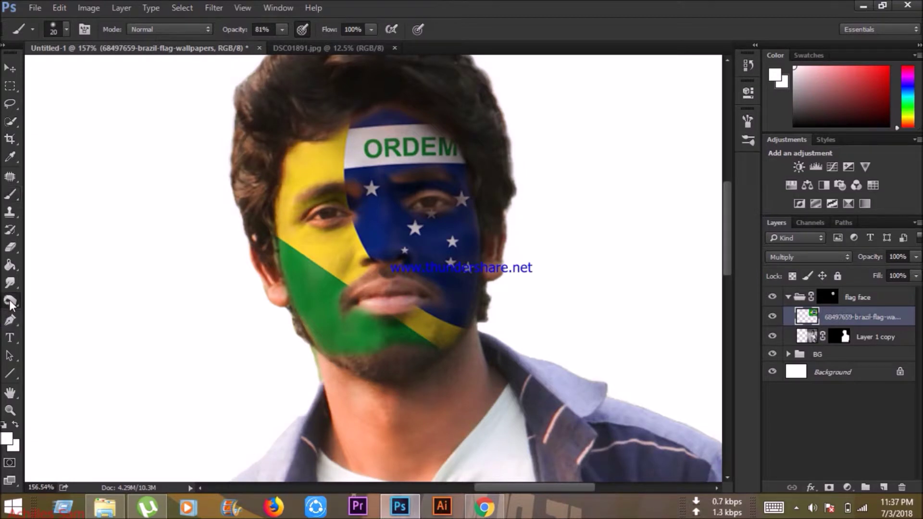
{"action": "left_click", "coordinate": [11, 302]}
{"action": "left_click_drag", "start_coordinate": [10, 284], "coordinate": [69, 307]}
{"action": "scroll", "coordinate": [307, 226], "scroll_direction": "up", "scroll_amount": 2}
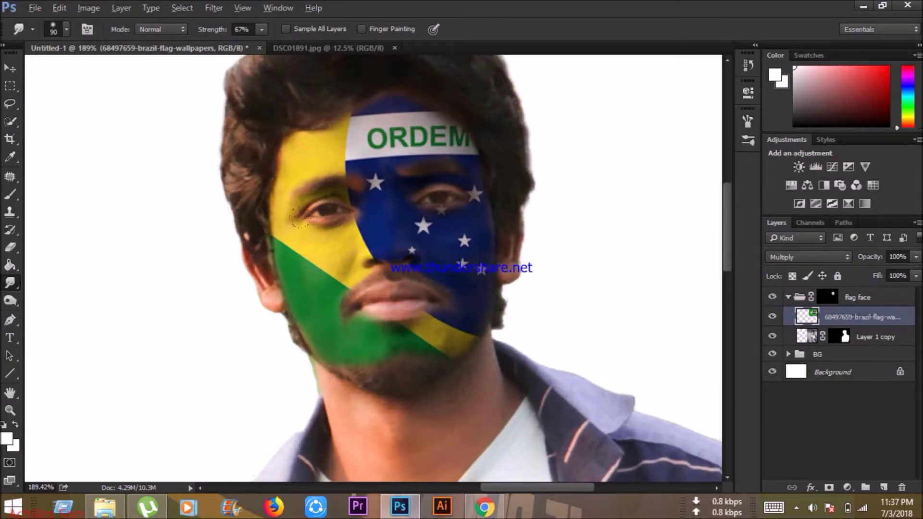
{"action": "left_click_drag", "start_coordinate": [300, 247], "coordinate": [269, 235]}
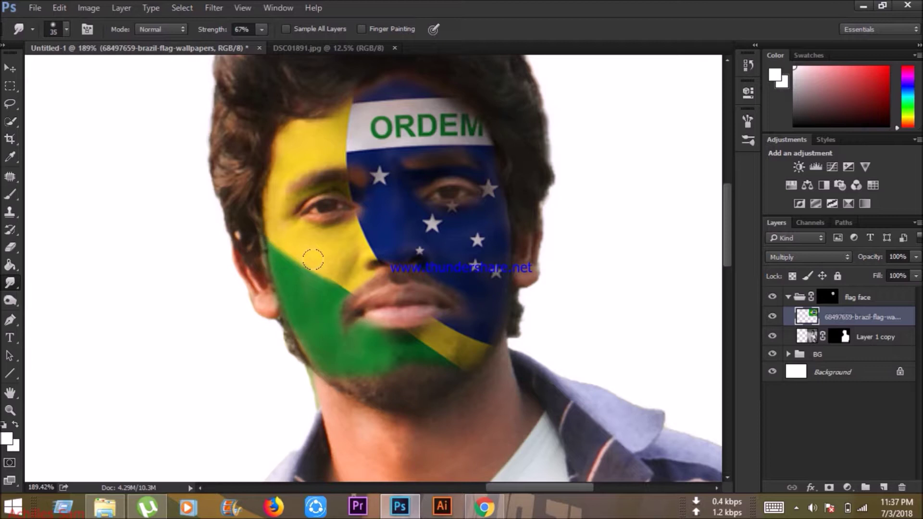
{"action": "left_click_drag", "start_coordinate": [337, 274], "coordinate": [336, 279]}
{"action": "mouse_move", "coordinate": [423, 336]}
{"action": "left_mouse_down"}
{"action": "mouse_move", "coordinate": [455, 362]}
{"action": "mouse_move", "coordinate": [493, 334]}
{"action": "mouse_move", "coordinate": [443, 324]}
{"action": "left_mouse_up"}
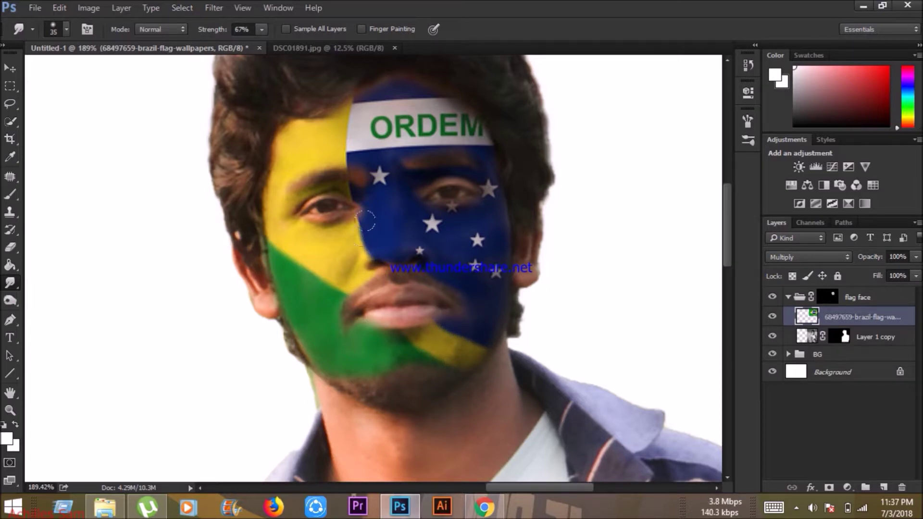
{"action": "left_click_drag", "start_coordinate": [355, 213], "coordinate": [341, 162]}
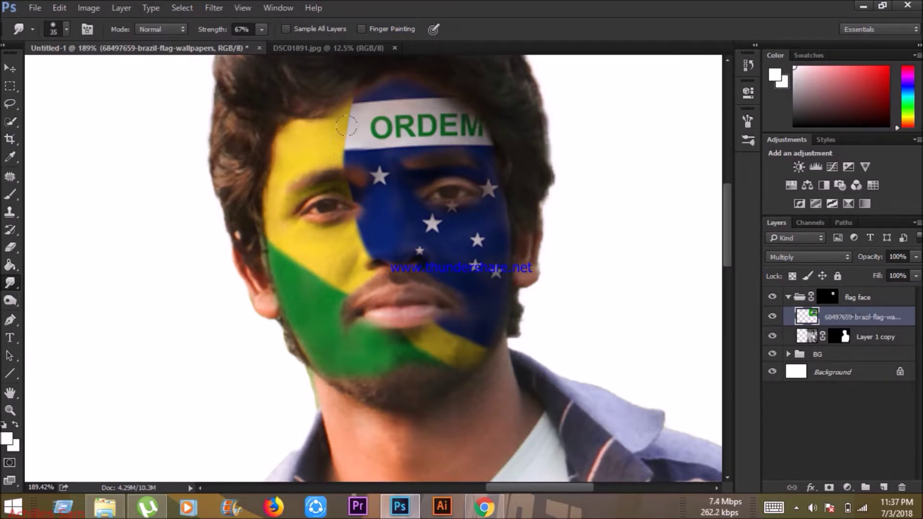
{"action": "left_click_drag", "start_coordinate": [353, 97], "coordinate": [349, 95]}
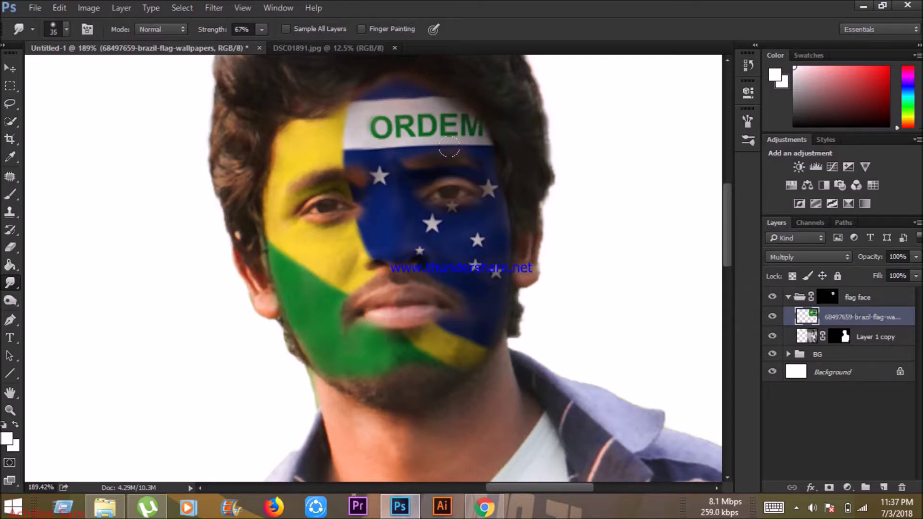
- Smudge the white stars on the blue part of the face with a smaller brush of about 20 px
{"action": "left_click_drag", "start_coordinate": [491, 188], "coordinate": [489, 192]}
{"action": "left_click_drag", "start_coordinate": [430, 220], "coordinate": [433, 224]}
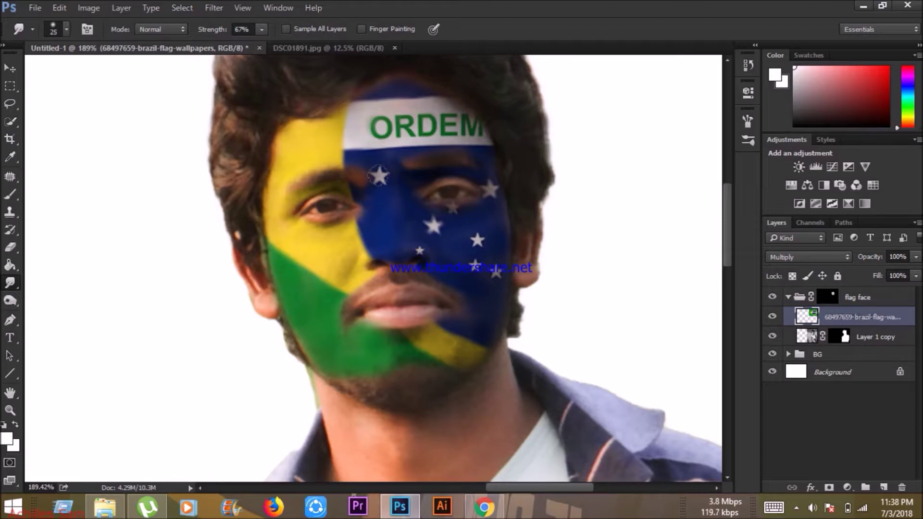
{"action": "key", "text": "bracketleft"}
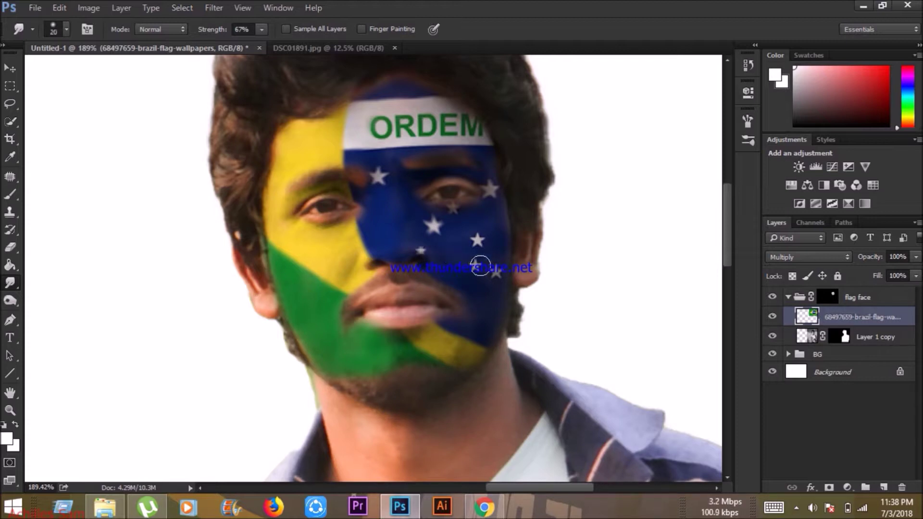
{"action": "key", "text": "bracketright"}
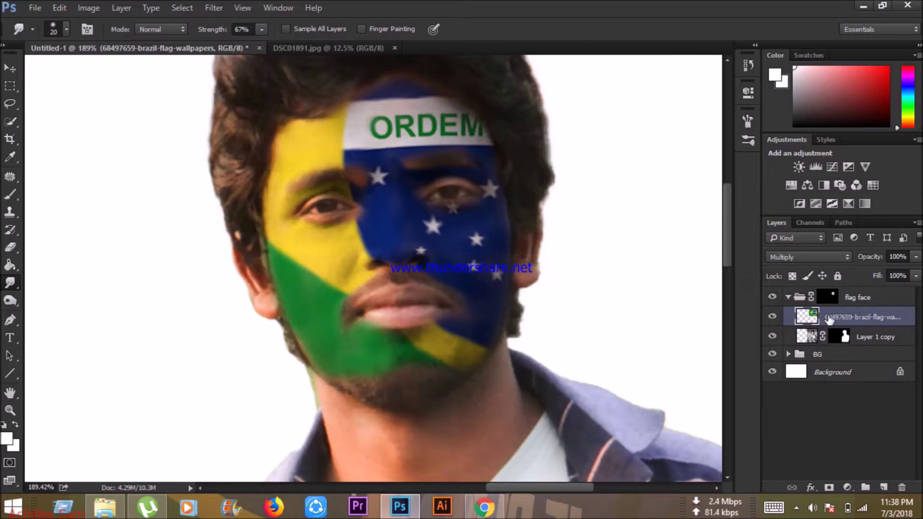
- Paint out the green ORDEM lettering on the forehead with the white band's sampled color, using a 15–20 px brush
{"action": "left_click", "coordinate": [10, 193]}
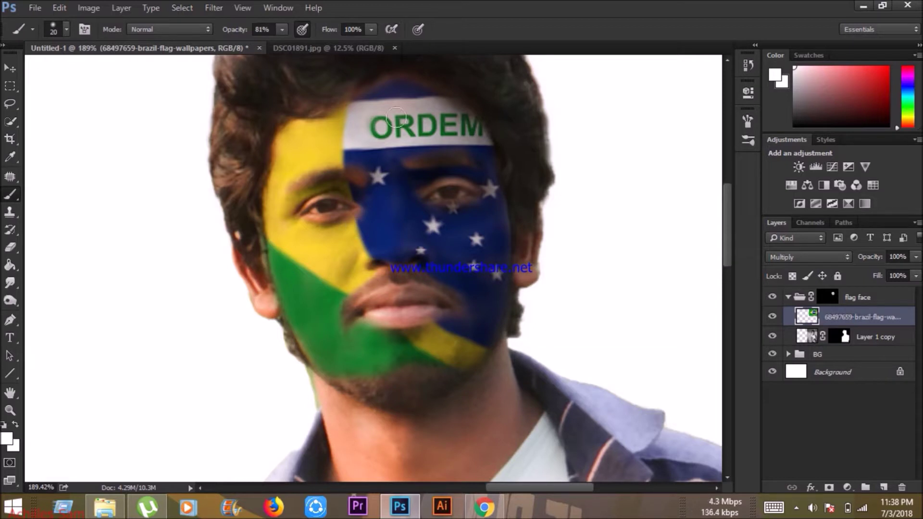
{"action": "key", "text": "i"}
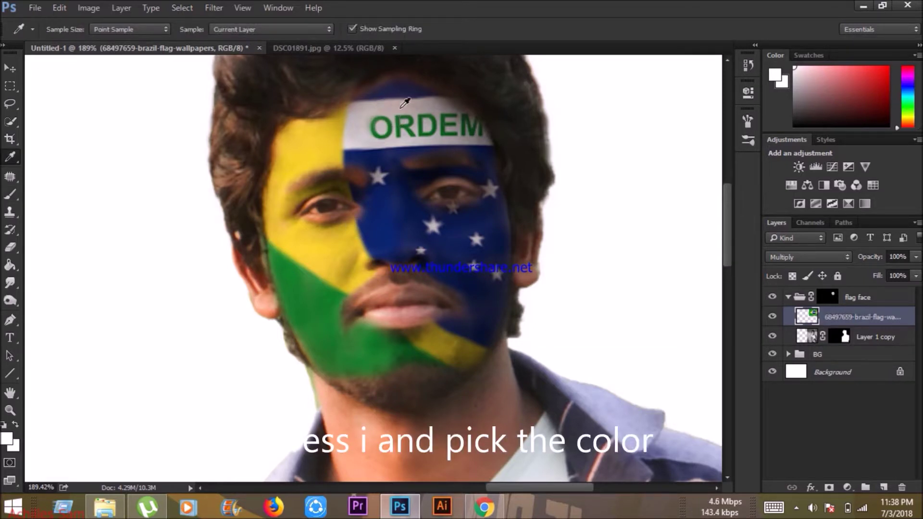
{"action": "key", "text": "b"}
{"action": "mouse_move", "coordinate": [383, 127]}
{"action": "left_mouse_down"}
{"action": "mouse_move", "coordinate": [400, 117]}
{"action": "mouse_move", "coordinate": [437, 124]}
{"action": "mouse_move", "coordinate": [378, 126]}
{"action": "mouse_move", "coordinate": [413, 126]}
{"action": "mouse_move", "coordinate": [404, 137]}
{"action": "mouse_move", "coordinate": [390, 136]}
{"action": "mouse_move", "coordinate": [453, 119]}
{"action": "mouse_move", "coordinate": [466, 127]}
{"action": "mouse_move", "coordinate": [376, 130]}
{"action": "mouse_move", "coordinate": [421, 120]}
{"action": "mouse_move", "coordinate": [474, 130]}
{"action": "mouse_move", "coordinate": [470, 123]}
{"action": "mouse_move", "coordinate": [478, 139]}
{"action": "mouse_move", "coordinate": [465, 138]}
{"action": "mouse_move", "coordinate": [485, 142]}
{"action": "mouse_move", "coordinate": [461, 116]}
{"action": "mouse_move", "coordinate": [482, 136]}
{"action": "mouse_move", "coordinate": [426, 109]}
{"action": "mouse_move", "coordinate": [381, 126]}
{"action": "mouse_move", "coordinate": [398, 136]}
{"action": "left_mouse_up"}
{"action": "key", "text": "bracketleft"}
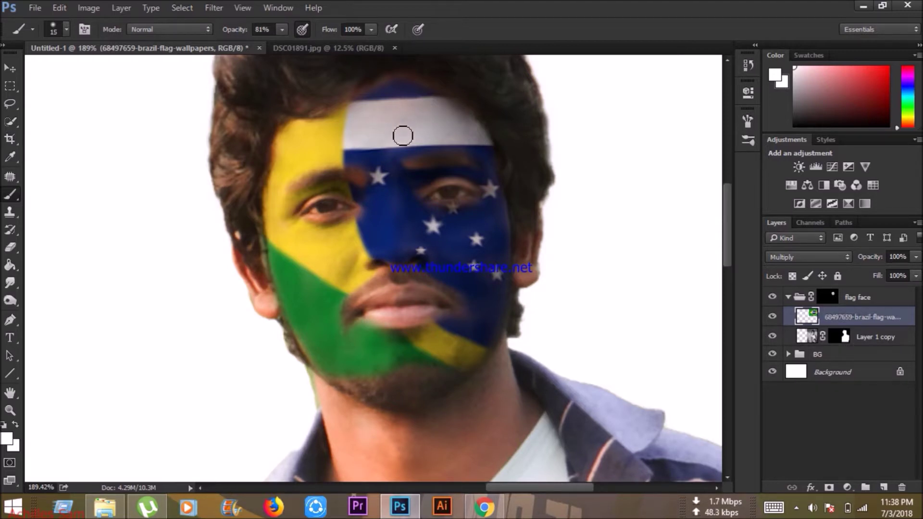
- Create a new empty layer in Normal mode above the Brazil flag layer inside the flag face group
{"action": "scroll", "coordinate": [439, 139], "scroll_direction": "down", "scroll_amount": 2}
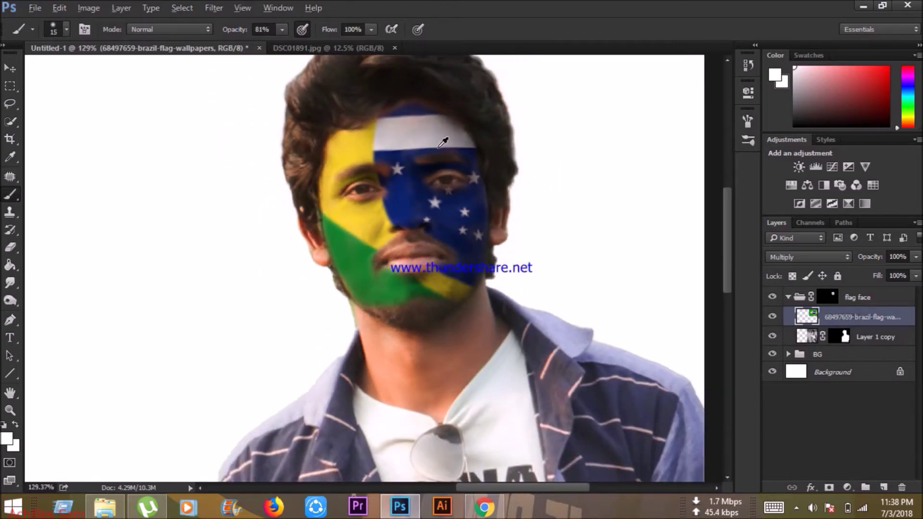
{"action": "scroll", "coordinate": [557, 200], "scroll_direction": "up", "scroll_amount": 1}
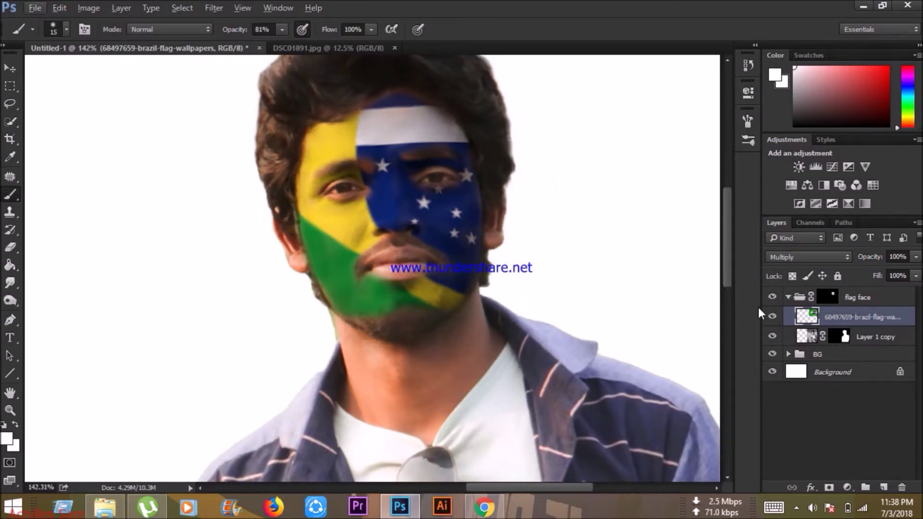
{"action": "key", "text": "ctrl+shift+n"}
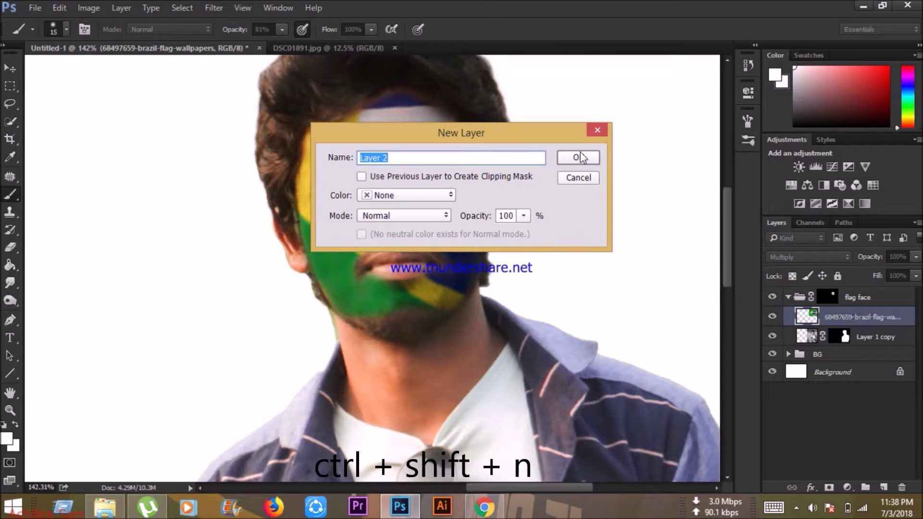
{"action": "left_click", "coordinate": [582, 157]}
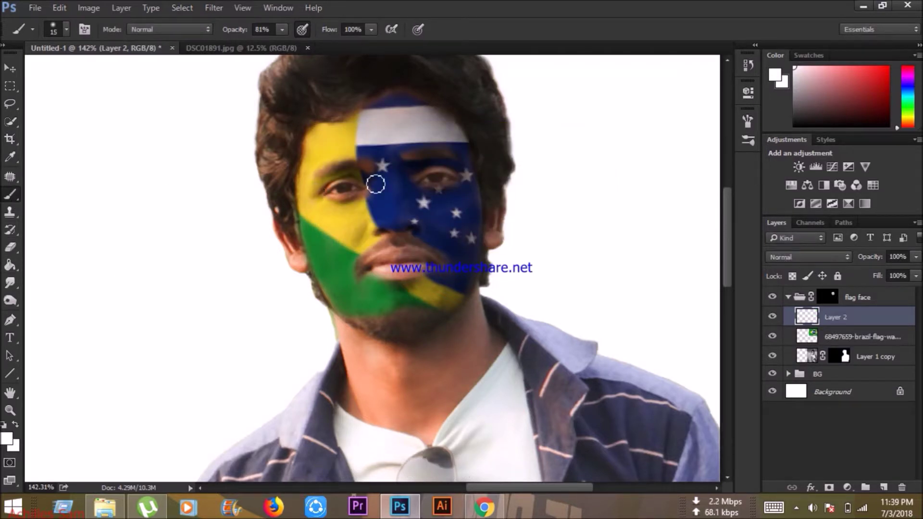
- Set the brush opacity to 39% and paint a soft white highlight on the blue forehead area with a 50 px brush
{"action": "scroll", "coordinate": [397, 163], "scroll_direction": "up", "scroll_amount": 1}
{"action": "left_click", "coordinate": [279, 30]}
{"action": "left_click_drag", "start_coordinate": [255, 42], "coordinate": [253, 43]}
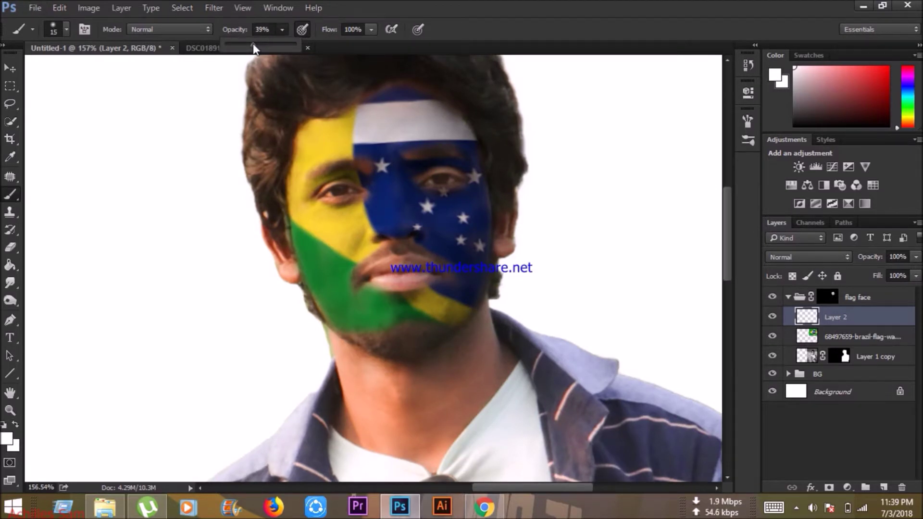
{"action": "key", "text": "bracketright"}
{"action": "key", "text": "bracketright"}
{"action": "key", "text": "bracketright"}
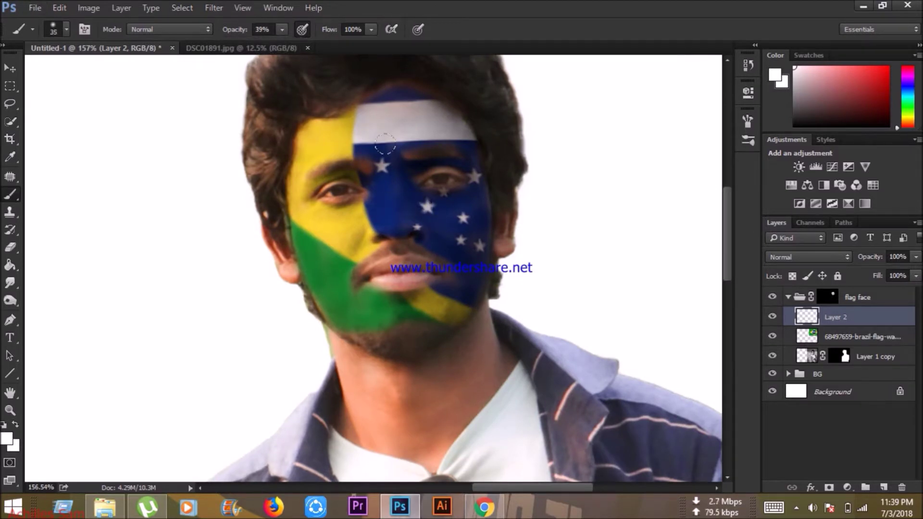
{"action": "key", "text": "bracketright"}
{"action": "left_click_drag", "start_coordinate": [411, 151], "coordinate": [401, 138]}
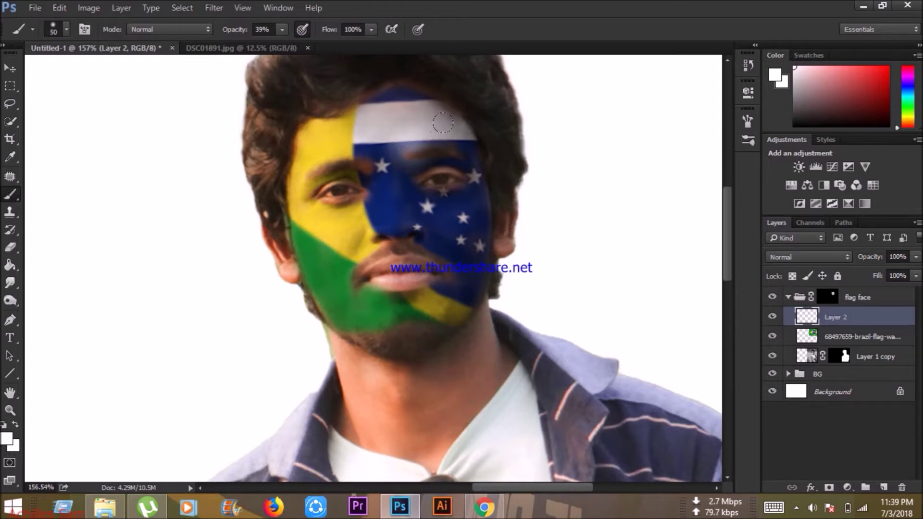
- Paint soft white highlights over the yellow forehead area, both cheeks and the chin, enlarging the brush to 70 px
{"action": "left_click_drag", "start_coordinate": [354, 134], "coordinate": [322, 138]}
{"action": "left_click_drag", "start_coordinate": [302, 203], "coordinate": [329, 236]}
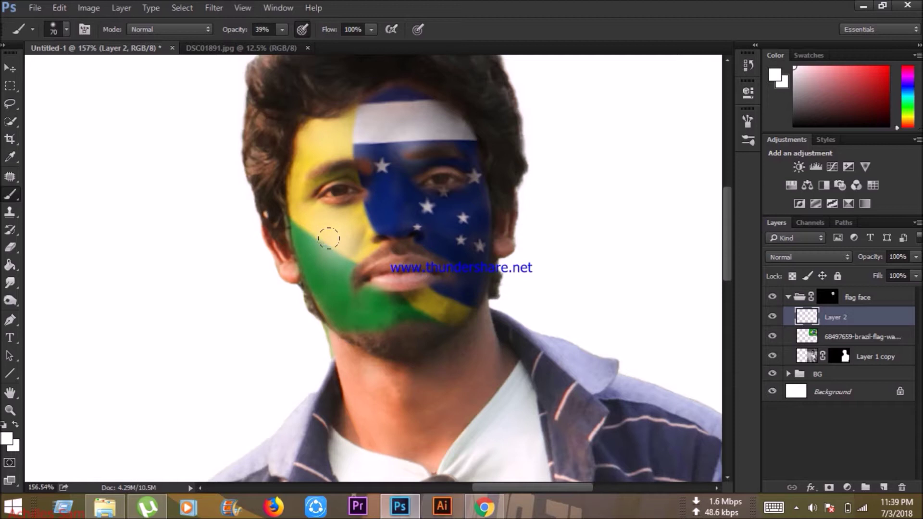
{"action": "mouse_move", "coordinate": [448, 207]}
{"action": "left_mouse_down"}
{"action": "mouse_move", "coordinate": [435, 282]}
{"action": "mouse_move", "coordinate": [444, 209]}
{"action": "mouse_move", "coordinate": [443, 237]}
{"action": "left_mouse_up"}
{"action": "key", "text": "ctrl+z"}
{"action": "mouse_move", "coordinate": [412, 296]}
{"action": "left_mouse_down"}
{"action": "mouse_move", "coordinate": [384, 305]}
{"action": "mouse_move", "coordinate": [321, 290]}
{"action": "left_mouse_up"}
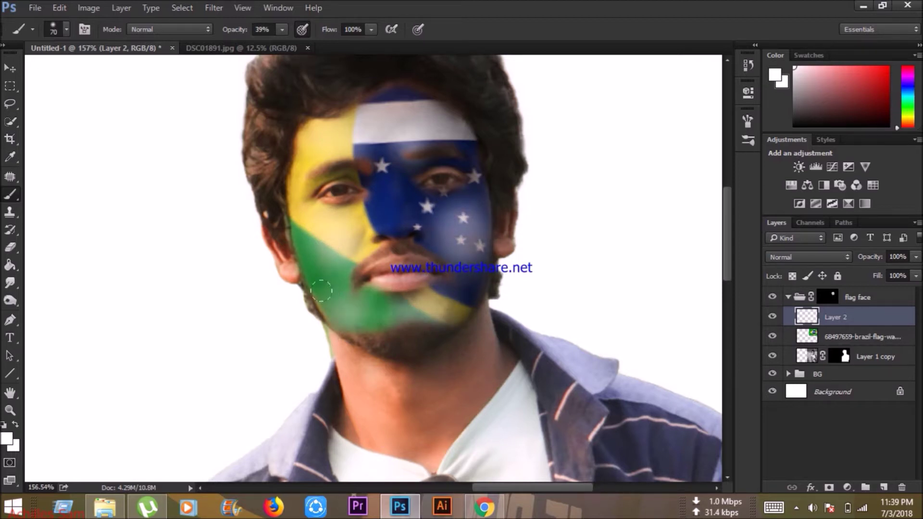
- Reduce the opacity of the highlight layer to 40%
{"action": "left_click", "coordinate": [916, 259]}
{"action": "left_click", "coordinate": [888, 272]}
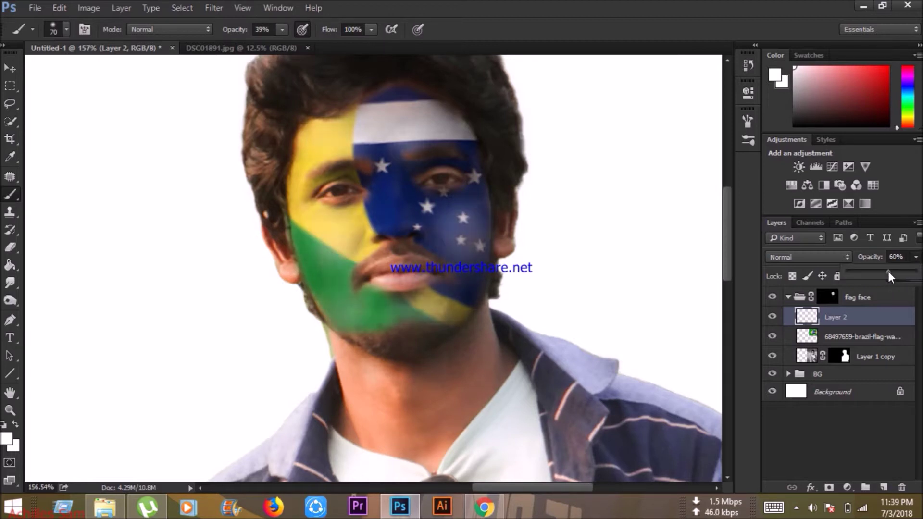
{"action": "left_click_drag", "start_coordinate": [882, 273], "coordinate": [875, 272]}
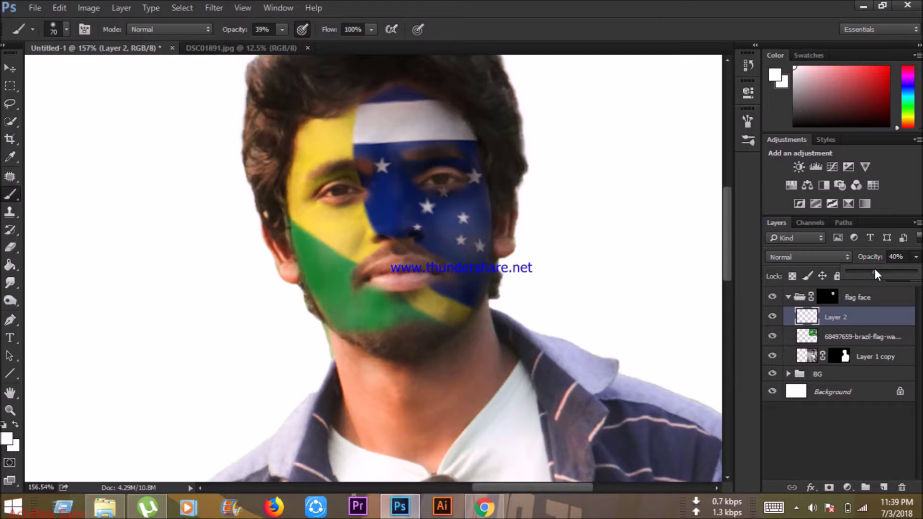
{"action": "left_click", "coordinate": [717, 20]}
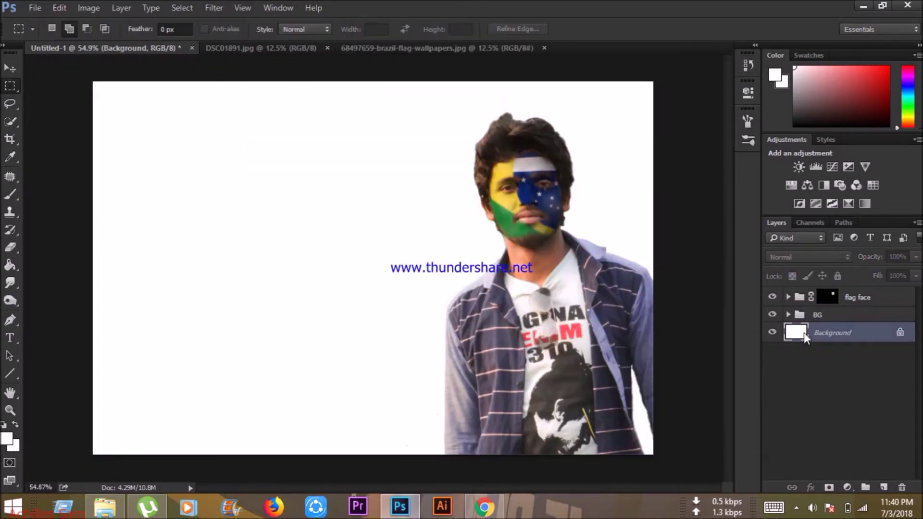
- Place the Brazil flag image above the Background layer, enlarge and shift it to fill the canvas behind the portrait, and commit the transform
{"action": "key", "text": "ctrl+shift+p"}
{"action": "left_click", "coordinate": [762, 107]}
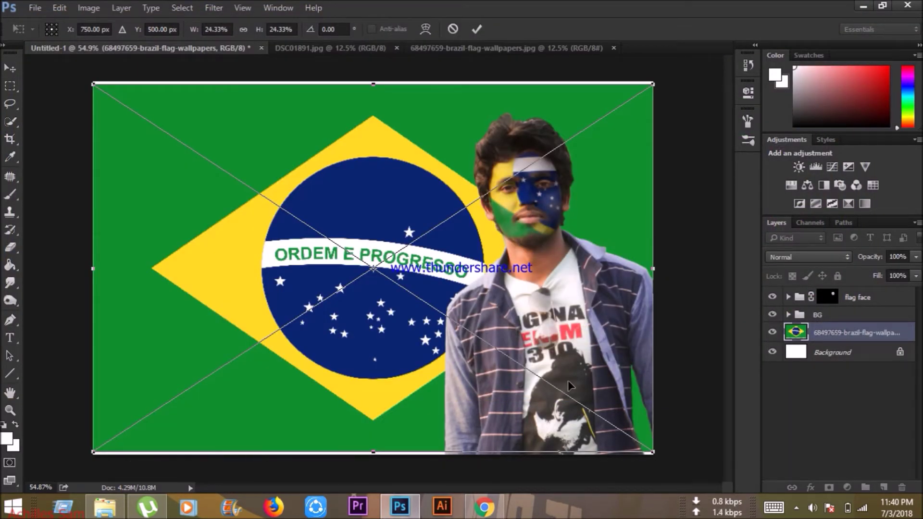
{"action": "left_click_drag", "start_coordinate": [655, 451], "coordinate": [747, 512]}
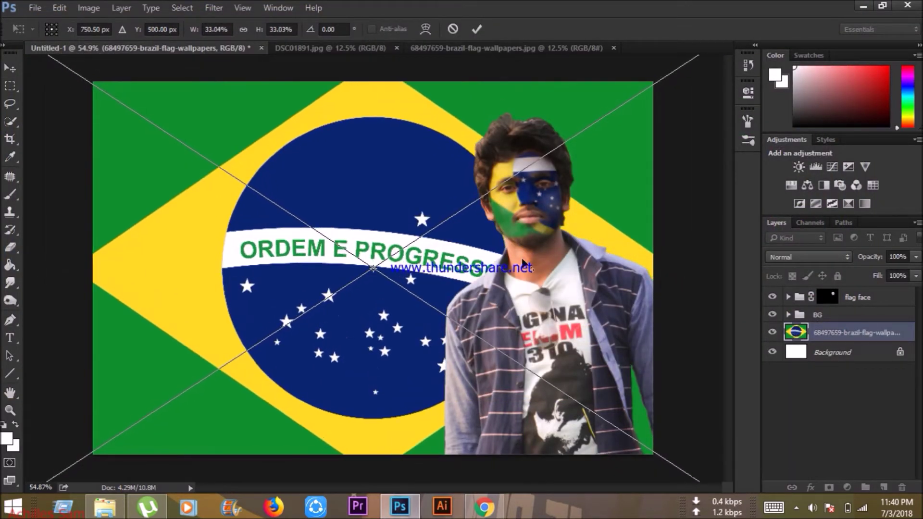
{"action": "scroll", "coordinate": [423, 212], "scroll_direction": "down", "scroll_amount": 3}
{"action": "left_click_drag", "start_coordinate": [156, 125], "coordinate": [110, 58]}
{"action": "left_click_drag", "start_coordinate": [366, 205], "coordinate": [301, 207]}
{"action": "left_click_drag", "start_coordinate": [581, 88], "coordinate": [615, 62]}
{"action": "left_click_drag", "start_coordinate": [485, 184], "coordinate": [485, 198]}
{"action": "left_click_drag", "start_coordinate": [615, 81], "coordinate": [588, 114]}
{"action": "left_click_drag", "start_coordinate": [401, 243], "coordinate": [418, 236]}
{"action": "left_click_drag", "start_coordinate": [597, 96], "coordinate": [573, 113]}
{"action": "left_click_drag", "start_coordinate": [428, 218], "coordinate": [448, 219]}
{"action": "key", "text": "Return"}
- Rasterize the Brazil flag layer placed behind the portrait
{"action": "left_click", "coordinate": [773, 315]}
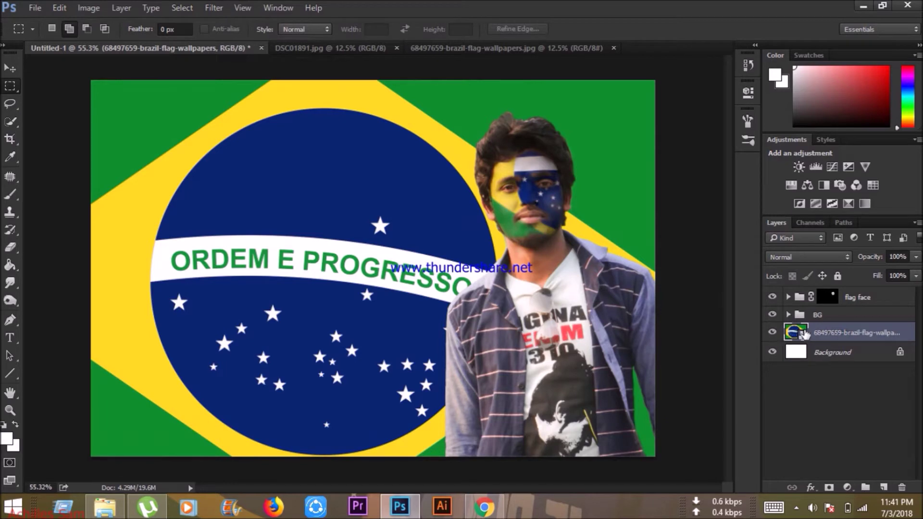
{"action": "right_click", "coordinate": [806, 332]}
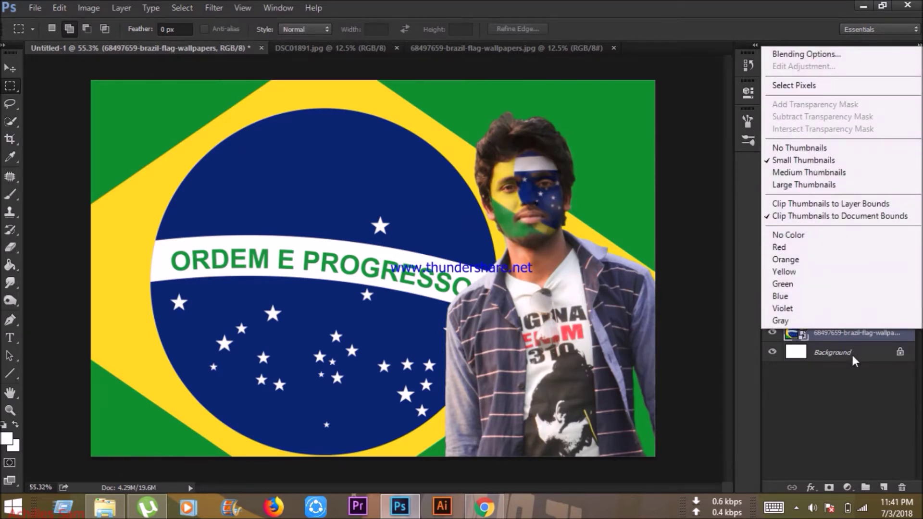
{"action": "left_click", "coordinate": [843, 338]}
{"action": "right_click", "coordinate": [845, 339]}
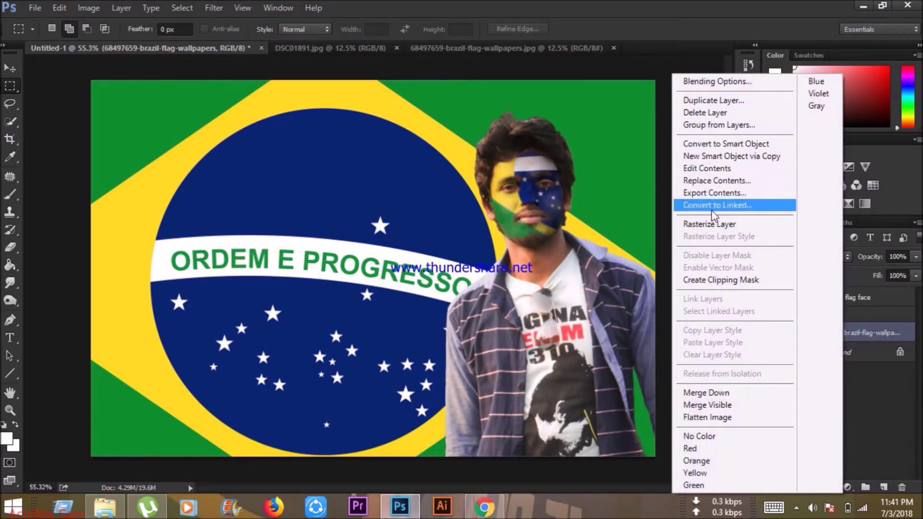
{"action": "left_click", "coordinate": [714, 226]}
- Activate the Brush tool, expand the BG group and select the image thumbnail of Layer 1 inside it
{"action": "left_click", "coordinate": [801, 300]}
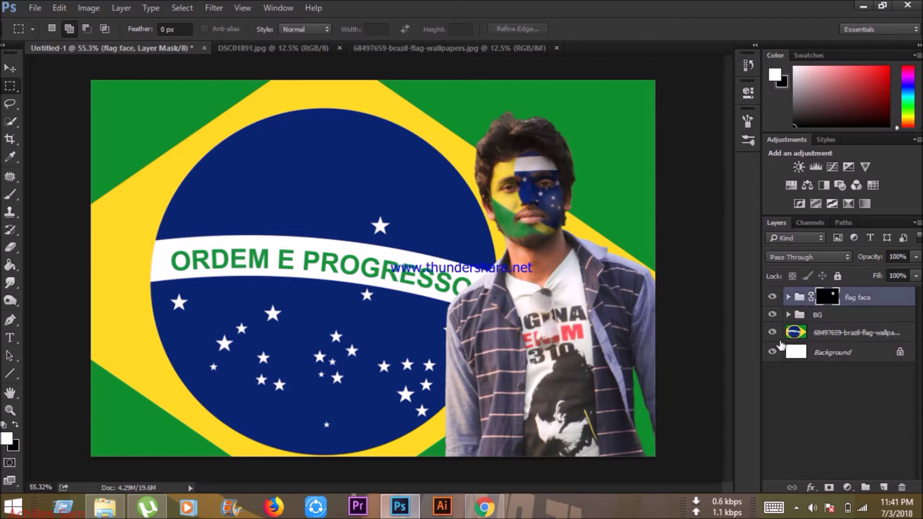
{"action": "left_click", "coordinate": [772, 314]}
{"action": "left_click", "coordinate": [772, 315]}
{"action": "left_click", "coordinate": [827, 314]}
{"action": "left_click", "coordinate": [11, 196]}
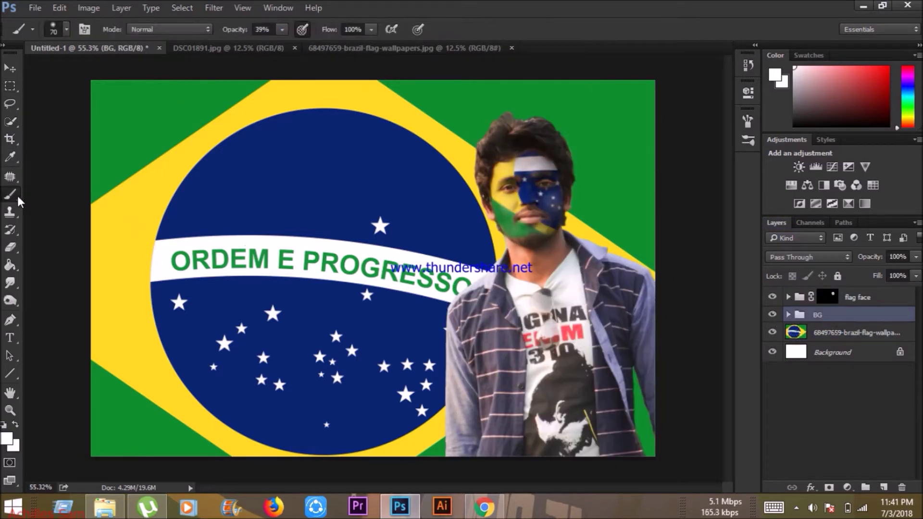
{"action": "left_click", "coordinate": [789, 315]}
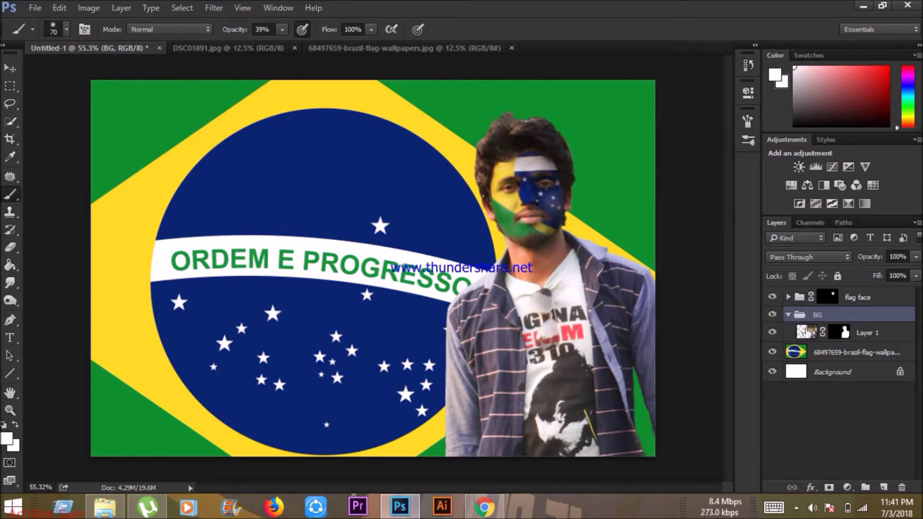
{"action": "left_click", "coordinate": [808, 332]}
- Keep white as the foreground colour and raise the brush opacity to 100%
{"action": "left_click", "coordinate": [8, 439]}
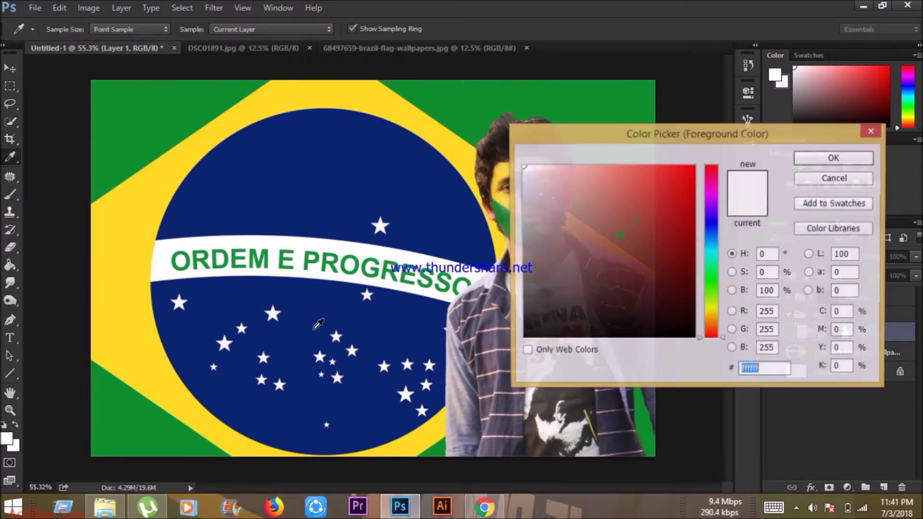
{"action": "left_click", "coordinate": [850, 161]}
{"action": "right_click", "coordinate": [407, 222]}
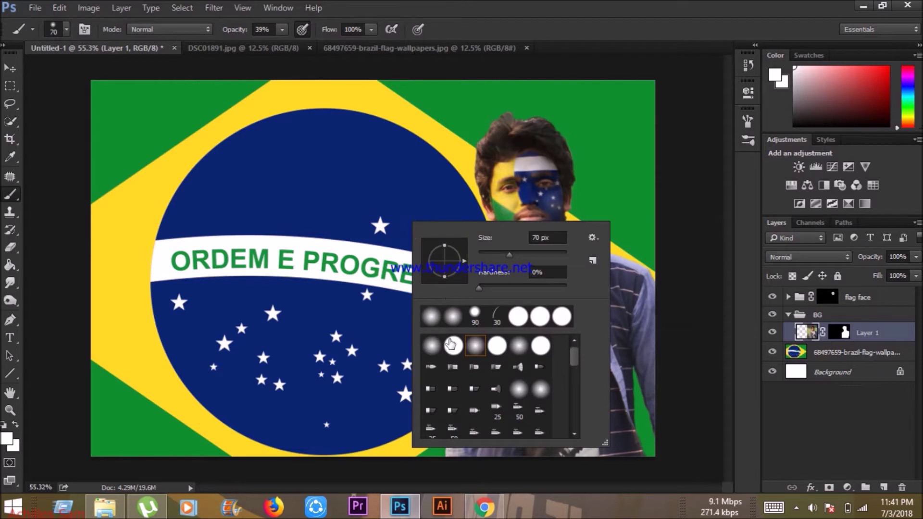
{"action": "left_click", "coordinate": [579, 63]}
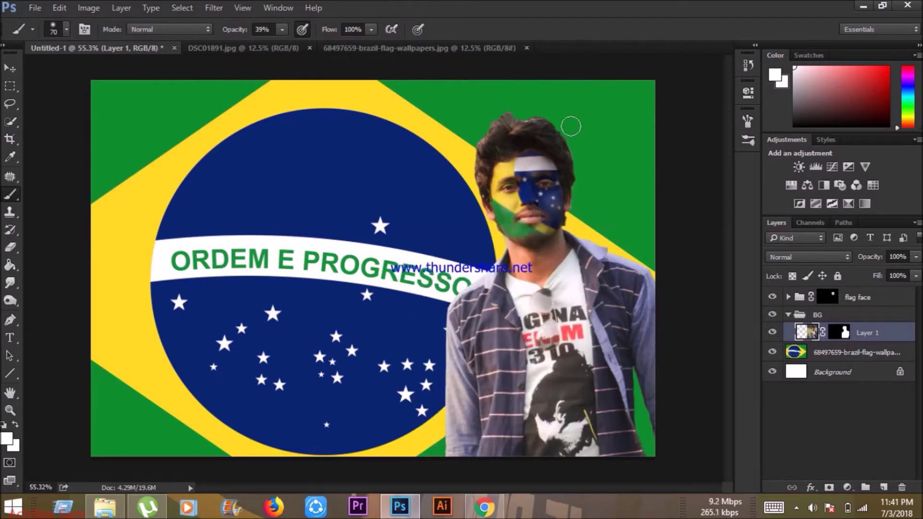
{"action": "left_click", "coordinate": [282, 29]}
{"action": "left_click", "coordinate": [616, 27]}
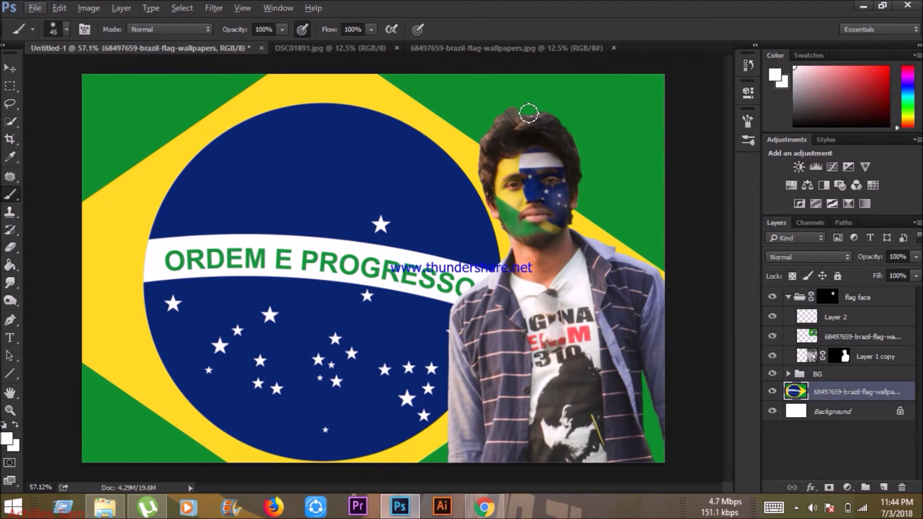
- Paint a soft white outline with the 45 px brush on the flag layer, from the top of the hair down the figure's right-hand edge to the canvas bottom
{"action": "left_click", "coordinate": [526, 109]}
{"action": "left_click", "coordinate": [557, 112], "text": "shift"}
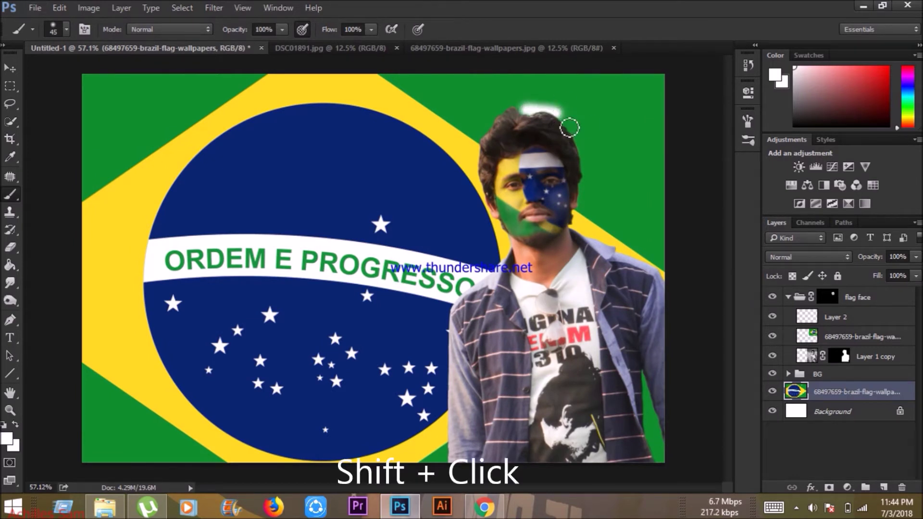
{"action": "left_click", "coordinate": [577, 138], "text": "shift"}
{"action": "left_click", "coordinate": [587, 183], "text": "shift"}
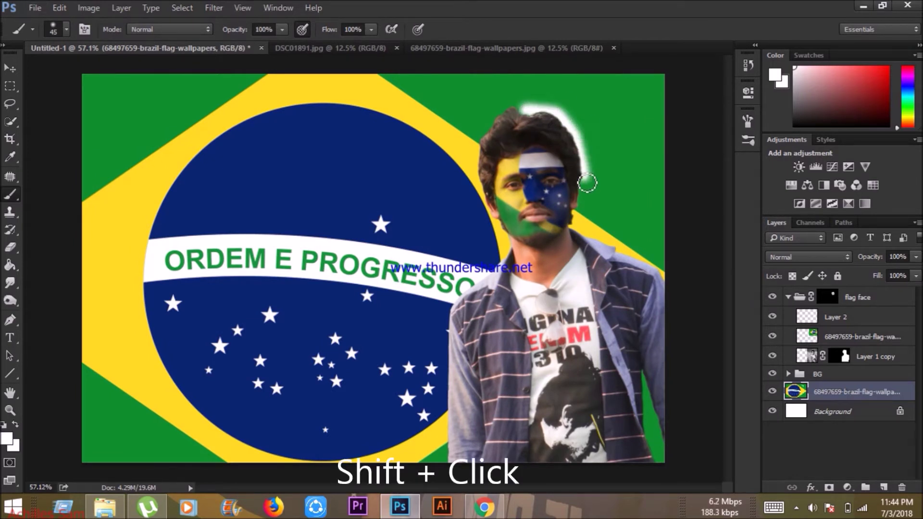
{"action": "left_click", "coordinate": [585, 209], "text": "shift"}
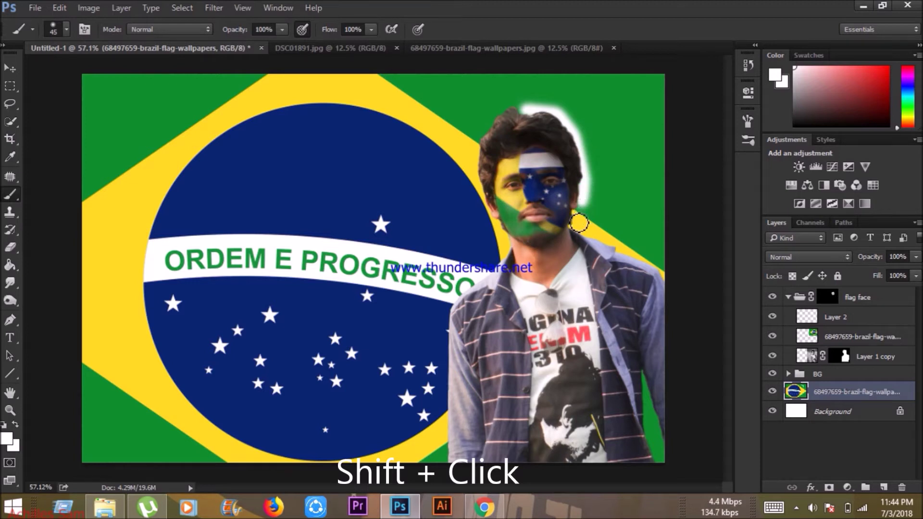
{"action": "left_click", "coordinate": [620, 253], "text": "shift"}
{"action": "left_click", "coordinate": [652, 266], "text": "shift"}
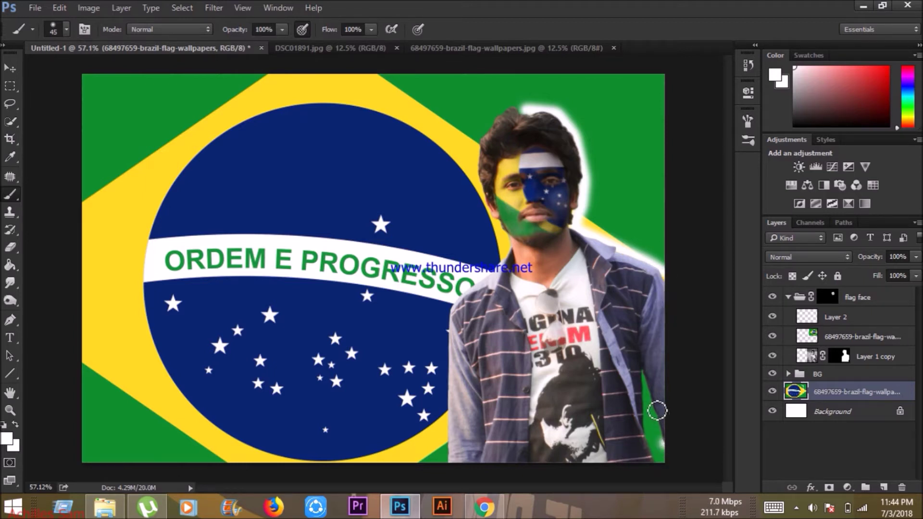
{"action": "left_click", "coordinate": [647, 381], "text": "shift"}
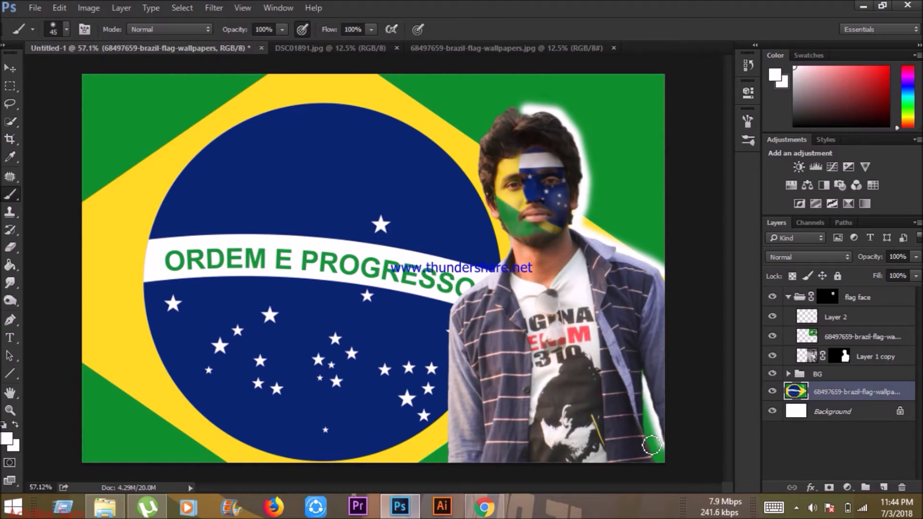
{"action": "left_click", "coordinate": [655, 466], "text": "shift"}
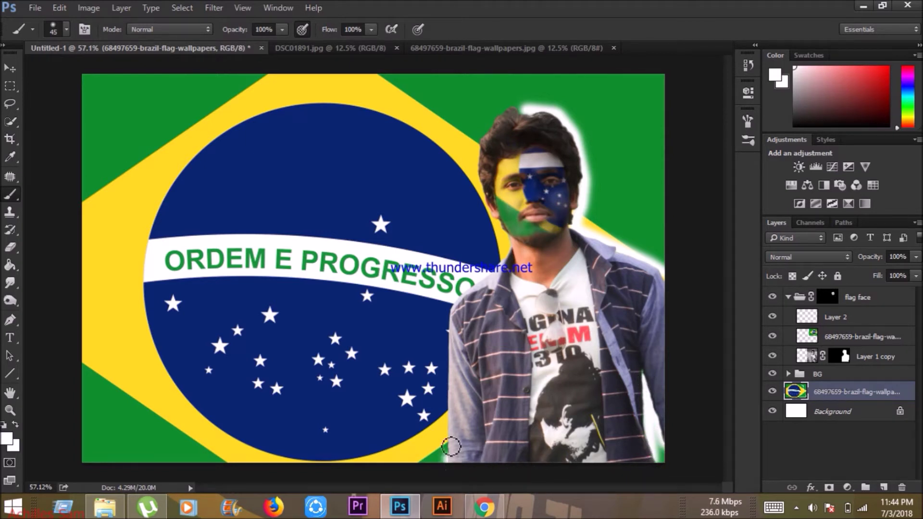
- Continue the white outline up the figure's left-hand edge, past the shoulder, neck and face, closing it at the top of the hair
{"action": "left_click", "coordinate": [451, 315], "text": "shift"}
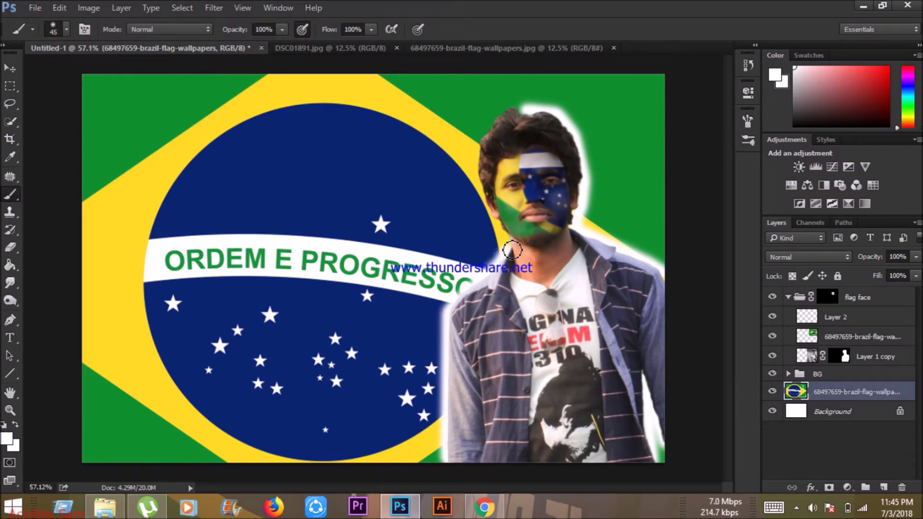
{"action": "left_click", "coordinate": [501, 230], "text": "shift"}
{"action": "left_click", "coordinate": [492, 217], "text": "shift"}
{"action": "left_click", "coordinate": [482, 174], "text": "shift"}
{"action": "left_click", "coordinate": [483, 145], "text": "shift"}
{"action": "left_click", "coordinate": [491, 129], "text": "shift"}
{"action": "left_click", "coordinate": [503, 117], "text": "shift"}
{"action": "left_click", "coordinate": [517, 107], "text": "shift"}
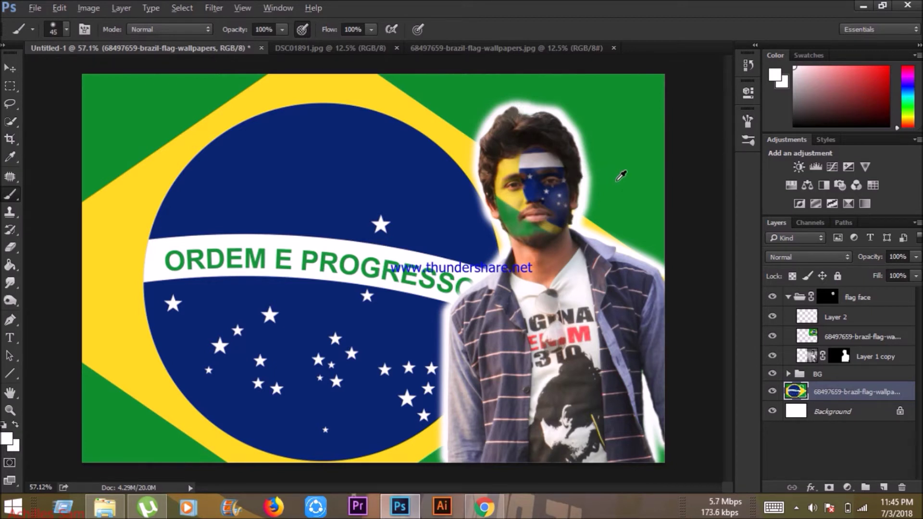
{"action": "scroll", "coordinate": [621, 176], "scroll_direction": "down", "scroll_amount": 2}
{"action": "key", "text": "alt"}
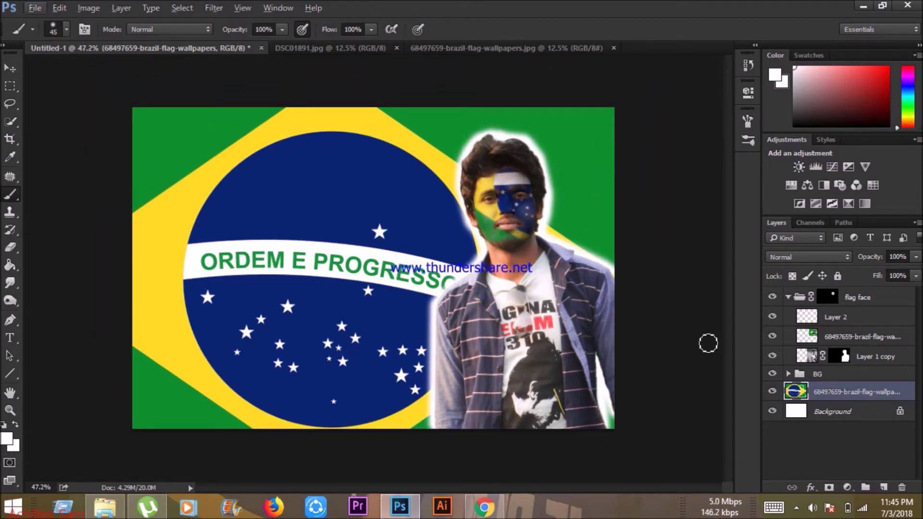
- Collapse the flag face group, select it and stamp all visible layers into a new merged layer above it
{"action": "left_click", "coordinate": [789, 297]}
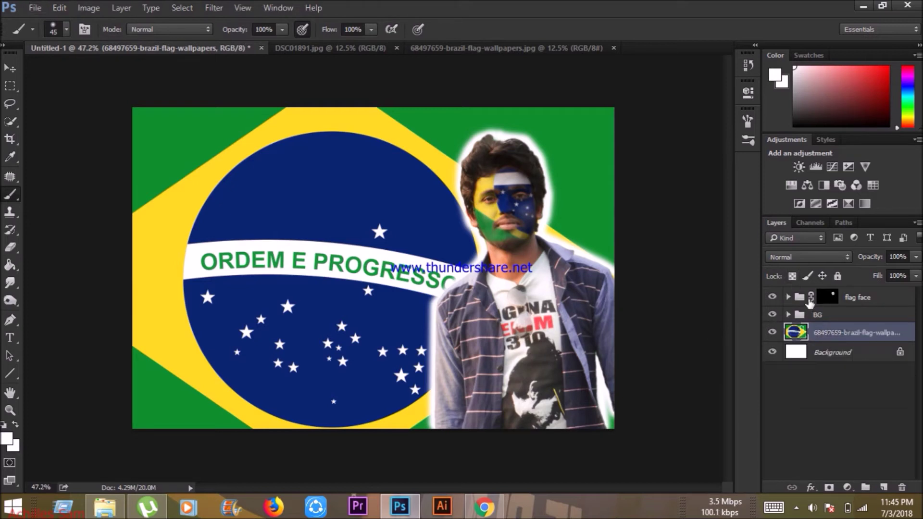
{"action": "left_click", "coordinate": [797, 302]}
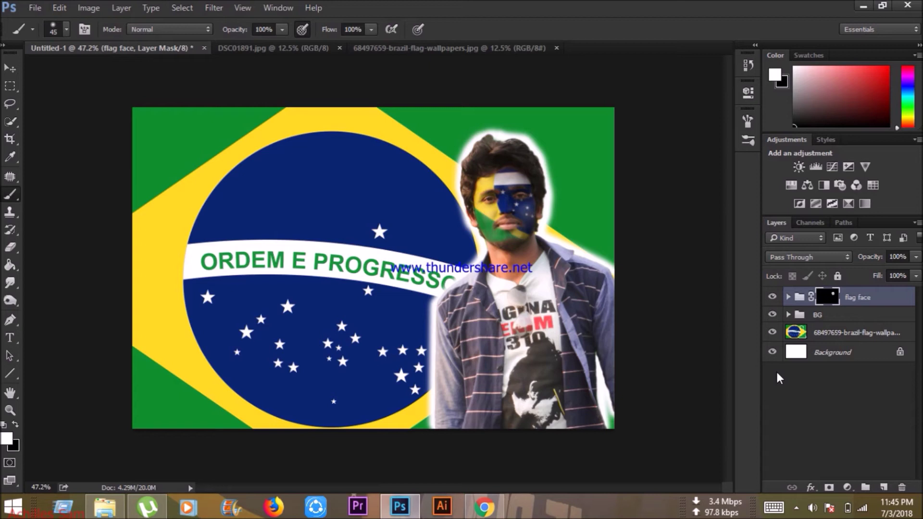
{"action": "key", "text": "ctrl+alt+shift+e"}
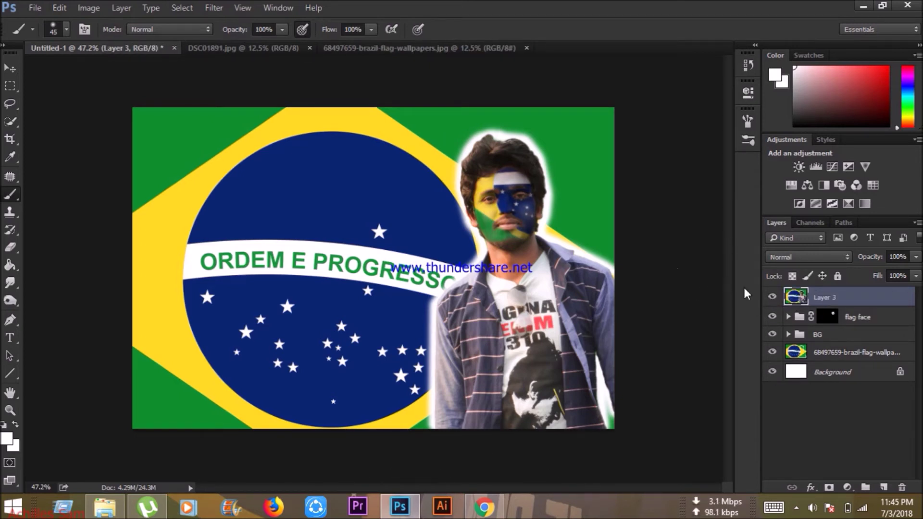
- Set Camera Raw on the merged layer to Temperature +9, Tint +1, Exposure +0.20, Contrast +6, Highlights -10, Shadows -8, Blacks -3, Clarity -5, Vibrance +15
{"action": "left_click", "coordinate": [213, 8]}
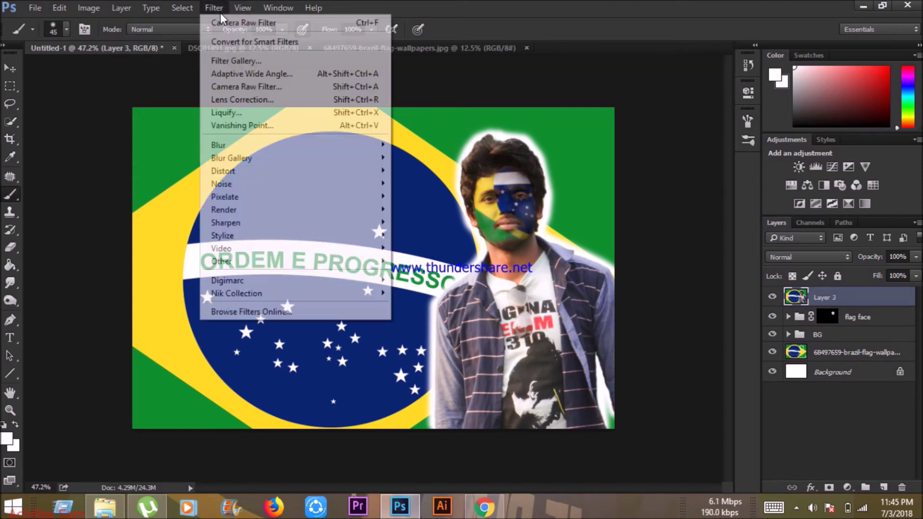
{"action": "left_click", "coordinate": [236, 87]}
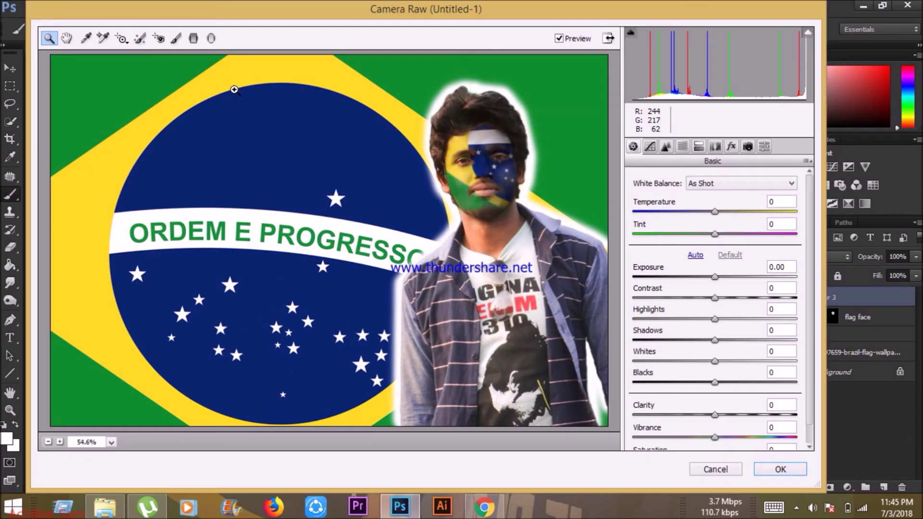
{"action": "left_click_drag", "start_coordinate": [715, 212], "coordinate": [716, 236]}
{"action": "left_click_drag", "start_coordinate": [714, 278], "coordinate": [712, 382]}
{"action": "scroll", "coordinate": [692, 277], "scroll_direction": "down", "scroll_amount": 1}
- Adjust the luminance of the oranges and blues in the HSL settings and shift the blues' hue slightly toward purple
{"action": "left_click", "coordinate": [682, 147]}
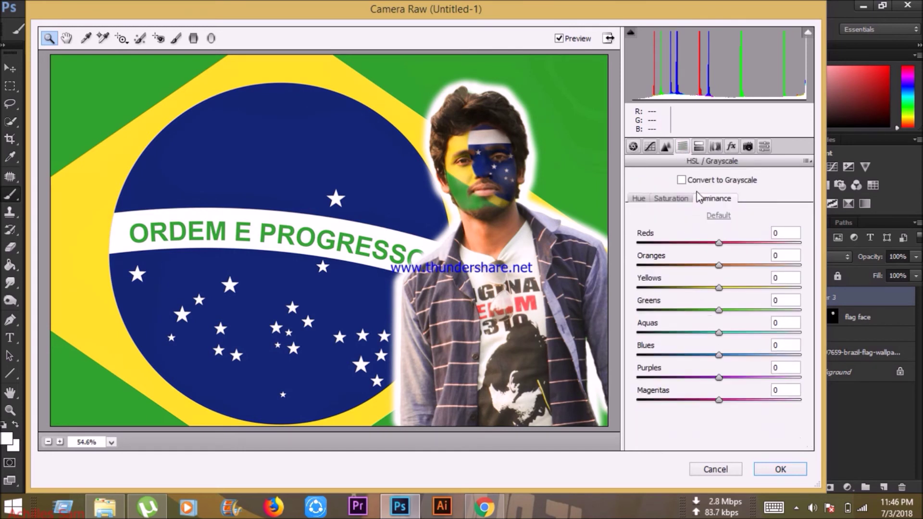
{"action": "left_click_drag", "start_coordinate": [718, 266], "coordinate": [729, 243]}
{"action": "left_click_drag", "start_coordinate": [719, 356], "coordinate": [707, 440]}
{"action": "left_click", "coordinate": [642, 198]}
- Lower the overall Saturation slightly below 0 in the basic adjustments, apply the Camera Raw filter and fit the image to the window
{"action": "left_click", "coordinate": [634, 146]}
{"action": "type", "text": "0"}
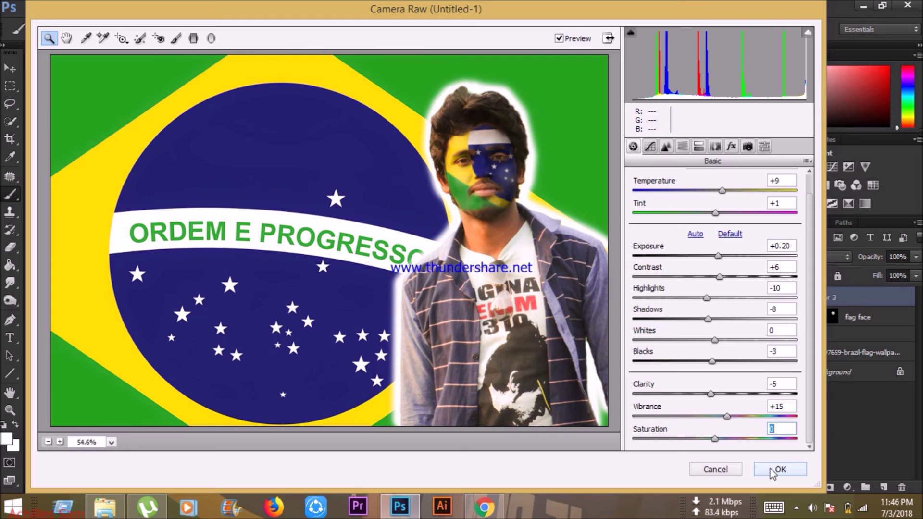
{"action": "left_click_drag", "start_coordinate": [714, 439], "coordinate": [709, 438]}
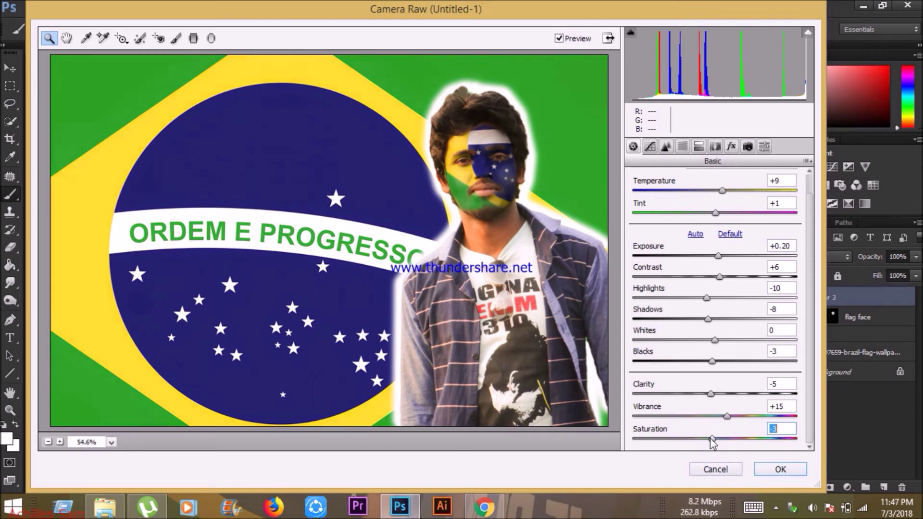
{"action": "left_click", "coordinate": [778, 469]}
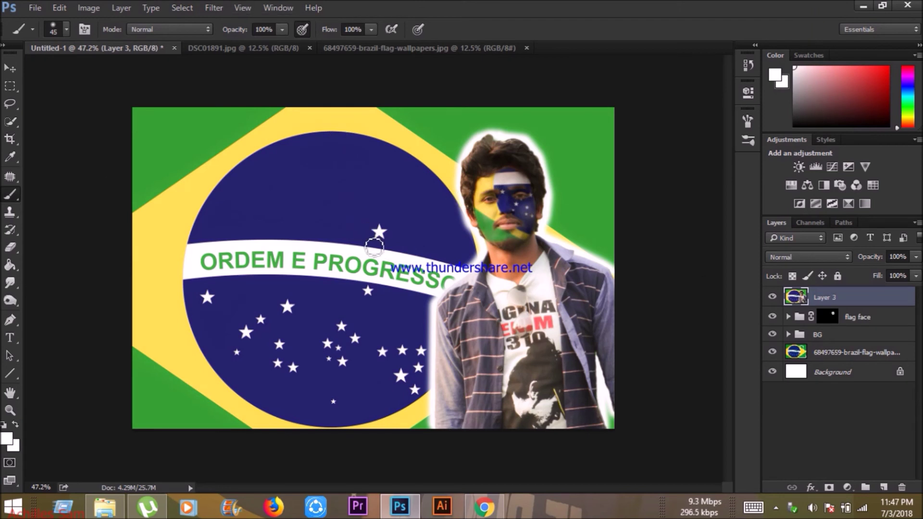
{"action": "key", "text": "ctrl+0"}
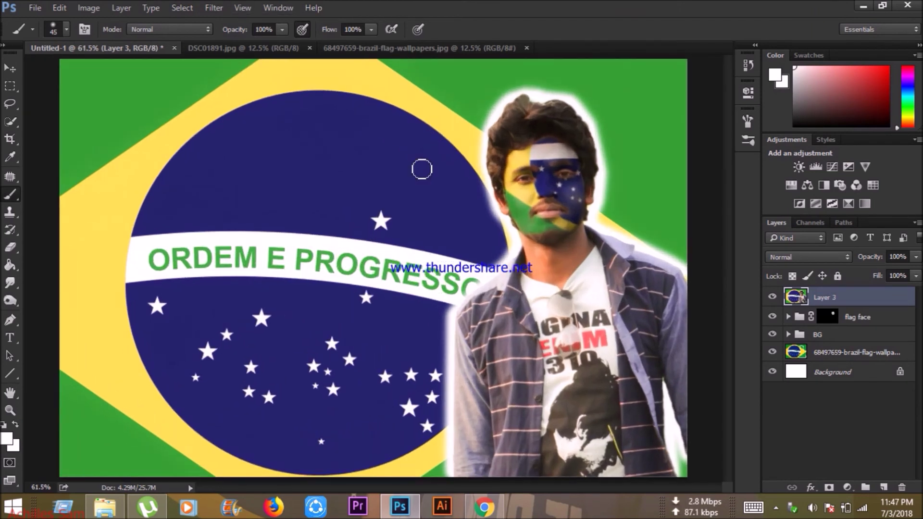